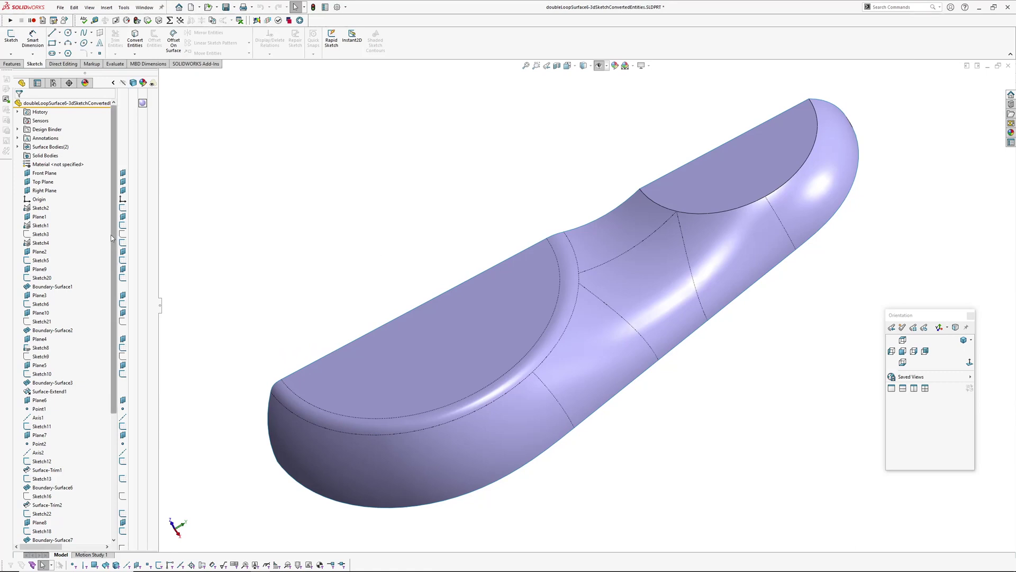
Examine the blend surface around the large flat face and the edges where it meets the side surfaces
{"action": "left_click_drag", "start_coordinate": [112, 237], "coordinate": [111, 360]}
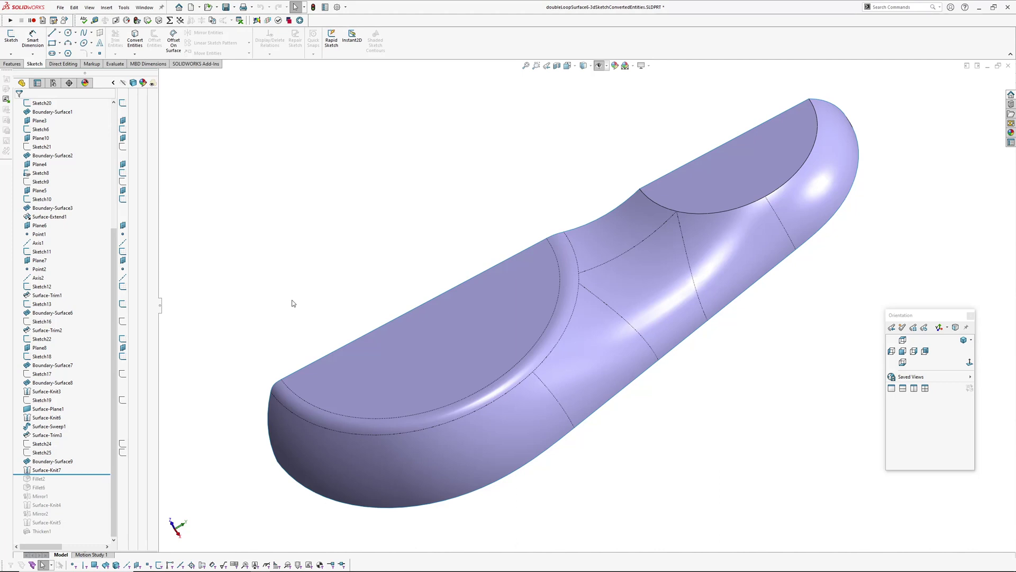
{"action": "left_click", "coordinate": [508, 380]}
{"action": "scroll", "coordinate": [461, 400], "scroll_direction": "down", "scroll_amount": 2}
{"action": "left_click", "coordinate": [446, 404]}
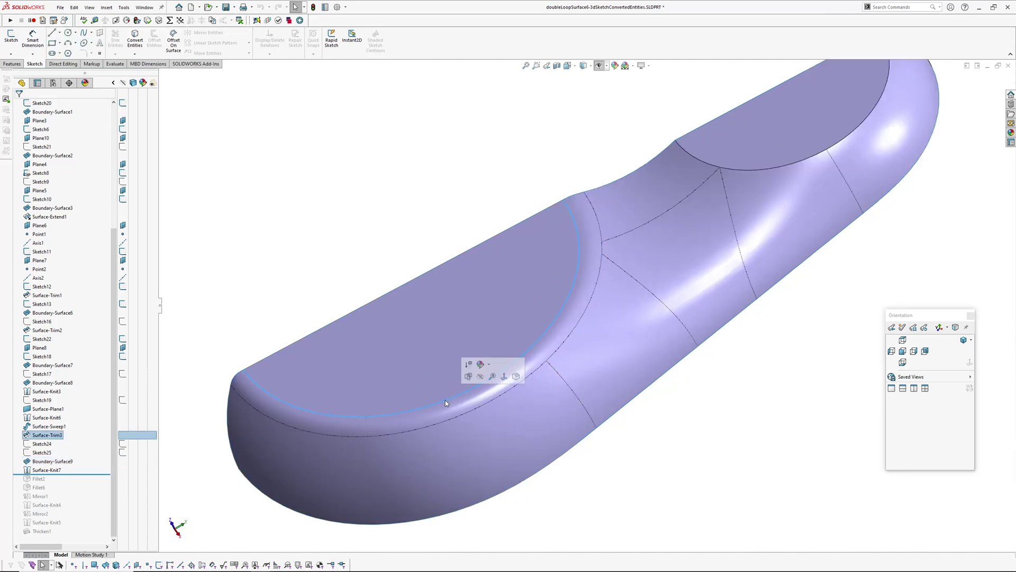
{"action": "middle_click_drag", "start_coordinate": [572, 460], "coordinate": [577, 446], "text": "ctrl"}
{"action": "left_click", "coordinate": [578, 445]}
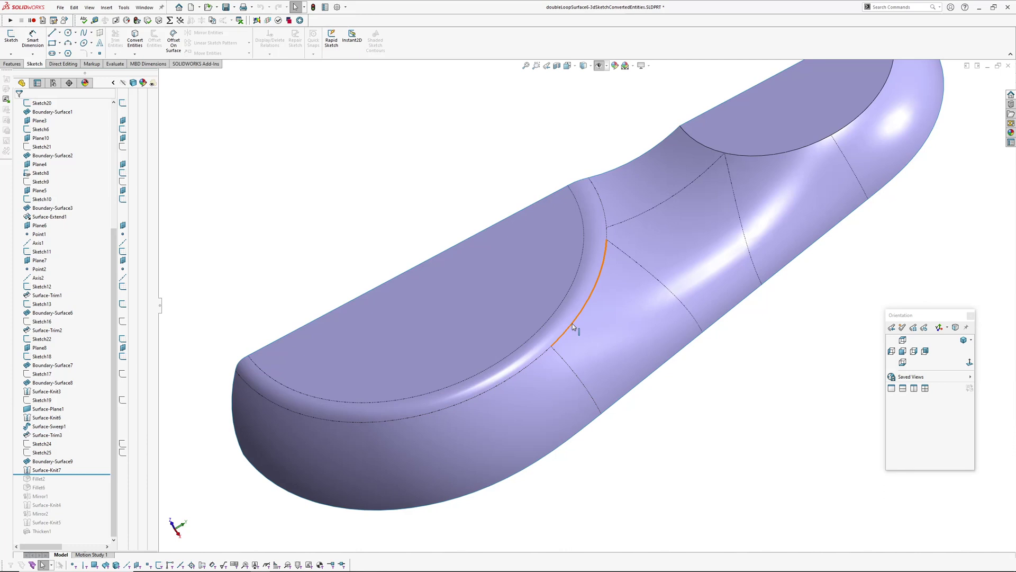
{"action": "middle_click_drag", "start_coordinate": [617, 313], "coordinate": [630, 342]}
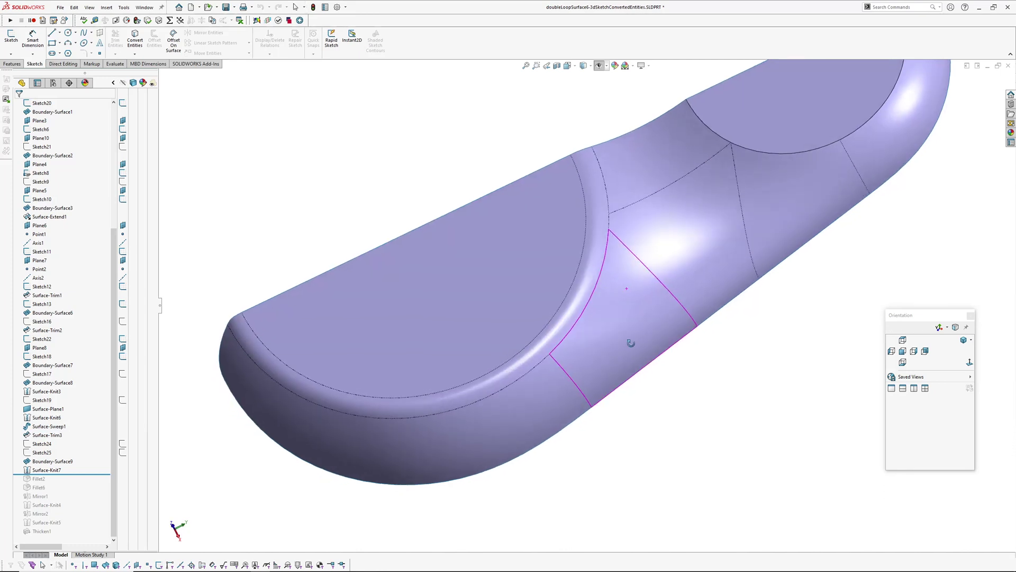
{"action": "middle_click_drag", "start_coordinate": [611, 206], "coordinate": [609, 236], "text": "ctrl"}
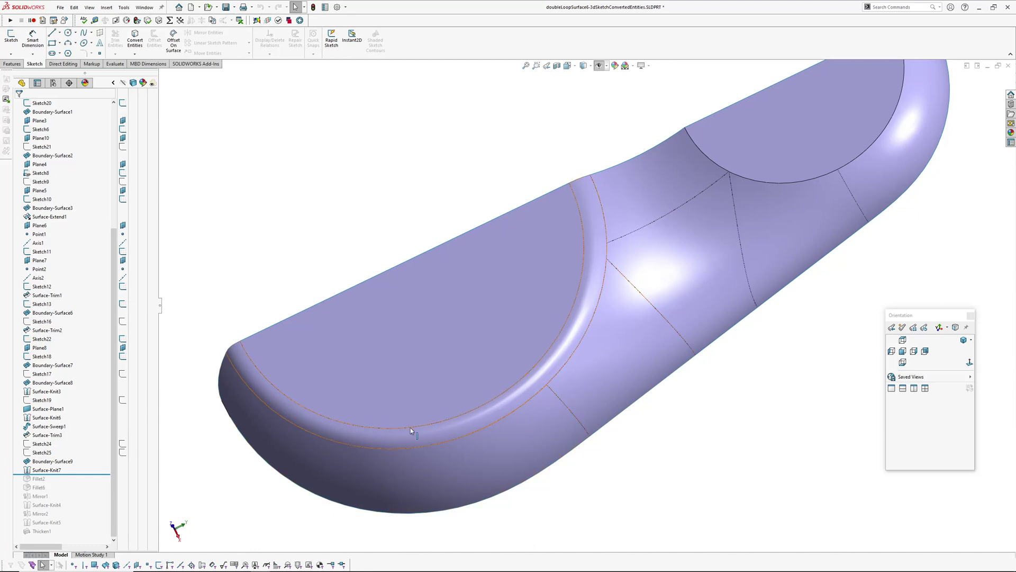
{"action": "left_click", "coordinate": [372, 235]}
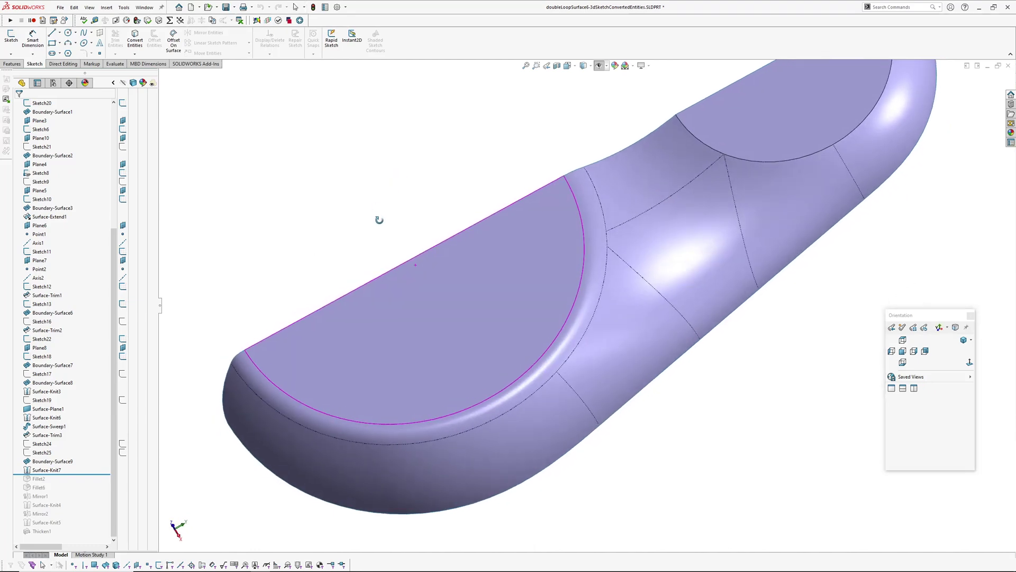
{"action": "mouse_move", "coordinate": [379, 221]}
{"action": "middle_mouse_down"}
{"action": "mouse_move", "coordinate": [403, 271]}
{"action": "mouse_move", "coordinate": [386, 255]}
{"action": "mouse_move", "coordinate": [388, 220]}
{"action": "mouse_move", "coordinate": [385, 261]}
{"action": "mouse_move", "coordinate": [386, 238]}
{"action": "middle_mouse_up"}
{"action": "left_click", "coordinate": [386, 238]}
{"action": "scroll", "coordinate": [500, 450], "scroll_direction": "down", "scroll_amount": 2}
{"action": "left_click", "coordinate": [506, 393]}
{"action": "middle_click_drag", "start_coordinate": [506, 393], "coordinate": [556, 304]}
Inspect the whole surface body, including the smaller flat face and the transition between the two flat faces
{"action": "key", "text": "Escape"}
{"action": "scroll", "coordinate": [524, 366], "scroll_direction": "up", "scroll_amount": 1}
{"action": "scroll", "coordinate": [527, 345], "scroll_direction": "up", "scroll_amount": 1}
{"action": "middle_click", "coordinate": [522, 340]}
{"action": "left_click", "coordinate": [593, 322]}
{"action": "scroll", "coordinate": [588, 305], "scroll_direction": "up", "scroll_amount": 2}
{"action": "key", "text": "z"}
{"action": "scroll", "coordinate": [578, 340], "scroll_direction": "down", "scroll_amount": 1}
{"action": "key", "text": "Escape"}
{"action": "key", "text": "z"}
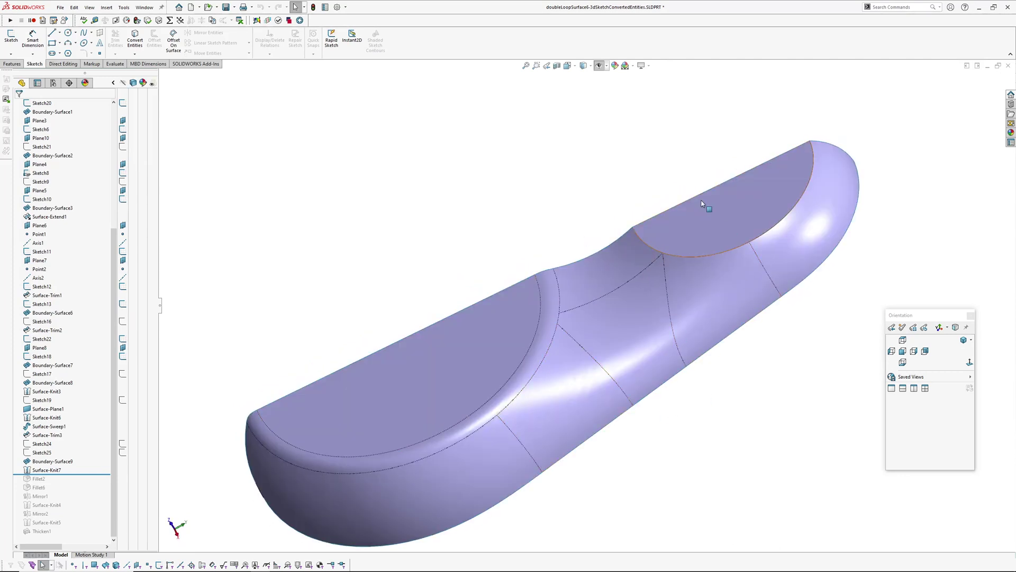
{"action": "left_click", "coordinate": [602, 364]}
{"action": "middle_click_drag", "start_coordinate": [603, 364], "coordinate": [532, 335]}
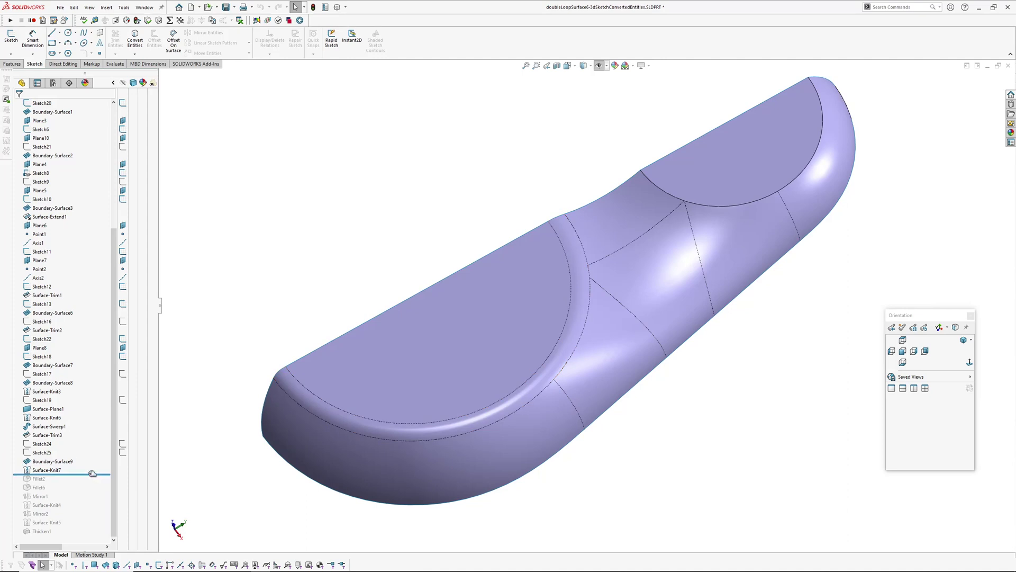
Roll the model back to just after Surface-Sweep1 and inspect the swept tube around the large flat face's edge
{"action": "left_click_drag", "start_coordinate": [92, 473], "coordinate": [89, 431]}
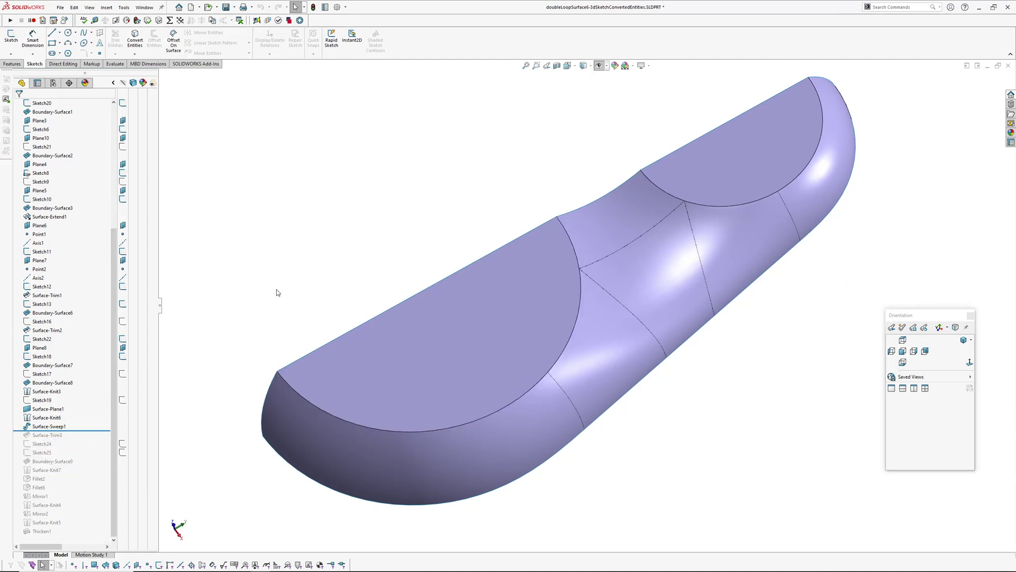
{"action": "left_click", "coordinate": [49, 426]}
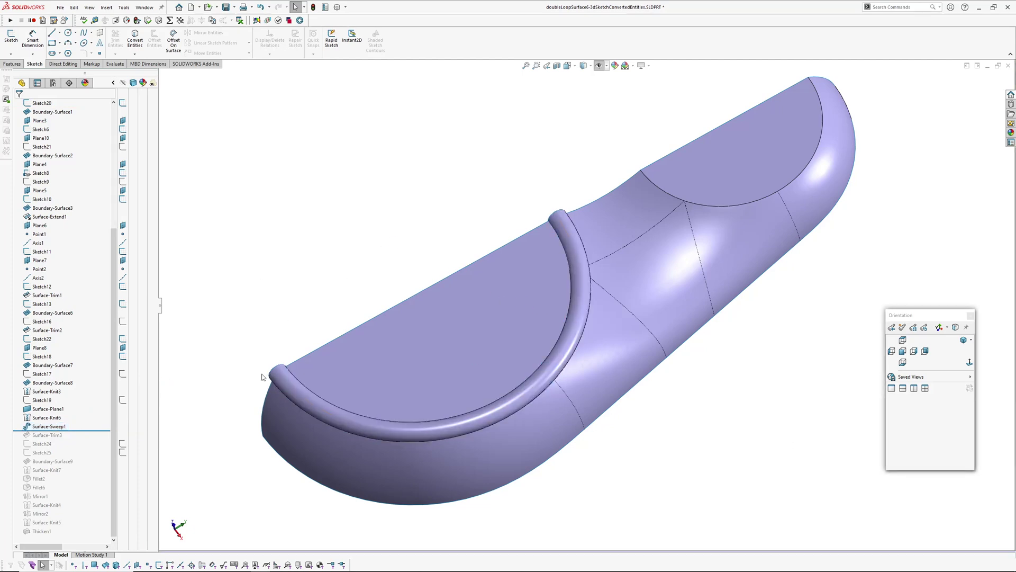
{"action": "mouse_move", "coordinate": [377, 244]}
{"action": "middle_mouse_down"}
{"action": "mouse_move", "coordinate": [590, 198]}
{"action": "mouse_move", "coordinate": [612, 253]}
{"action": "middle_mouse_up"}
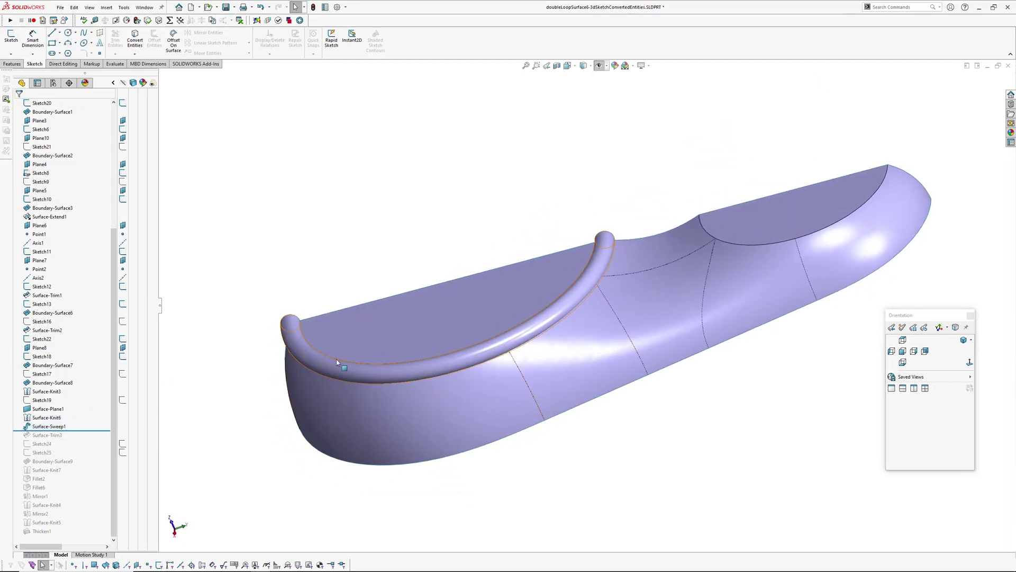
{"action": "middle_click_drag", "start_coordinate": [529, 287], "coordinate": [508, 280]}
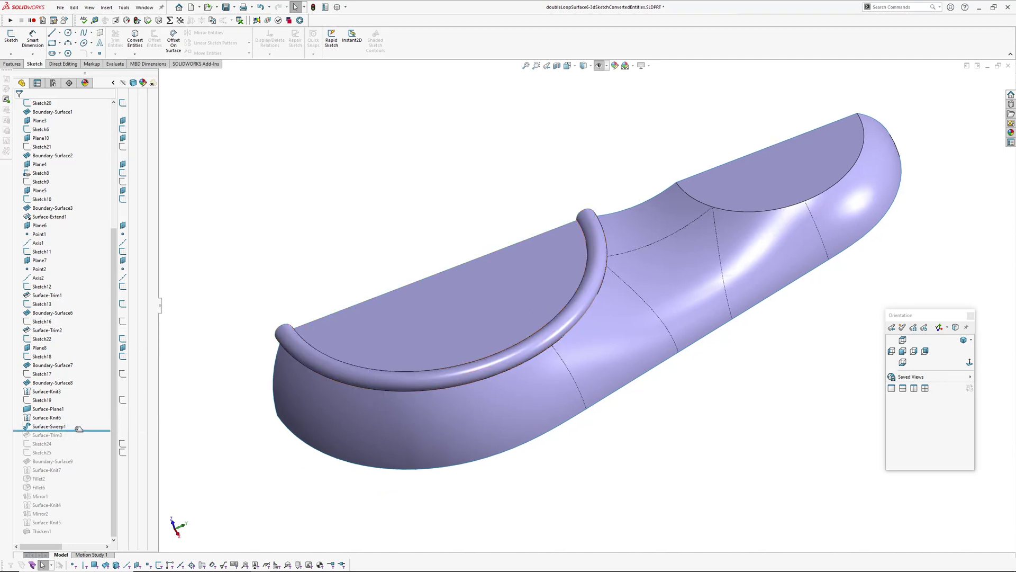
Roll the model forward past Surface-Trim3 and compare the trimmed gap with Surface-Sweep1
{"action": "left_click_drag", "start_coordinate": [78, 429], "coordinate": [79, 437]}
{"action": "left_click", "coordinate": [49, 426]}
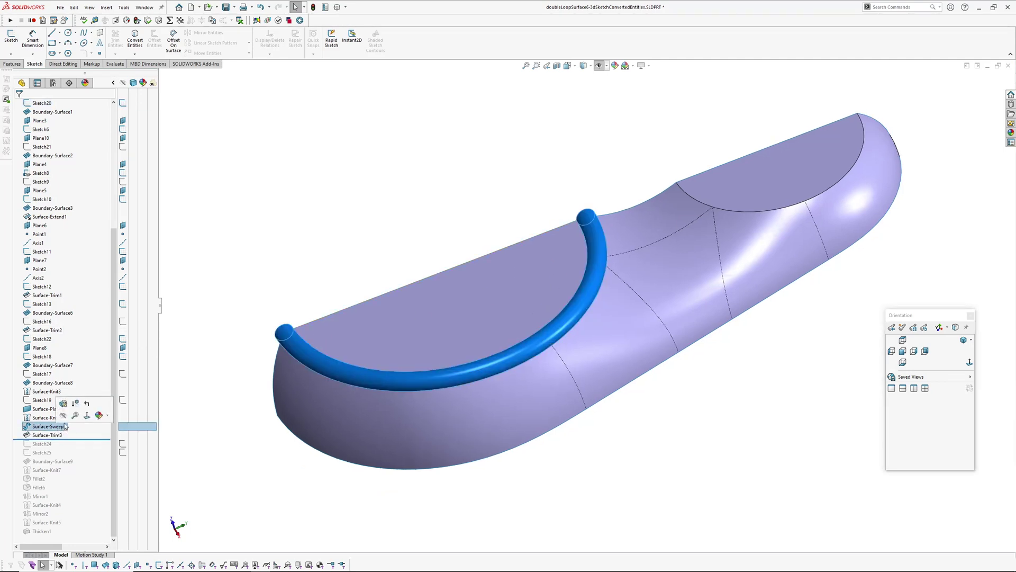
{"action": "left_click", "coordinate": [277, 256]}
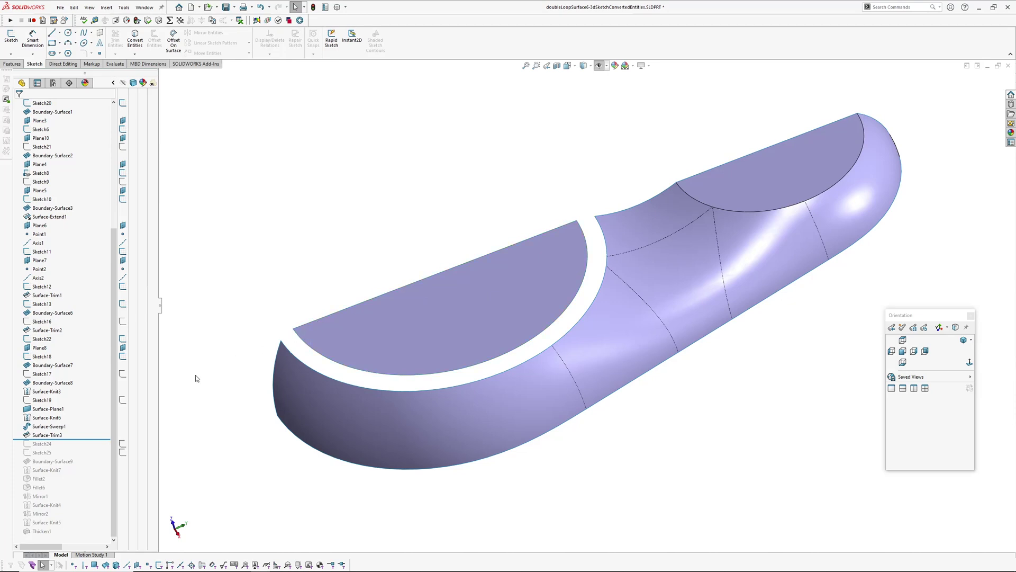
Roll the model forward past Sketch25 and inspect the Sketch24 and Sketch25 profiles bridging the gap's two ends
{"action": "left_click_drag", "start_coordinate": [75, 439], "coordinate": [46, 457]}
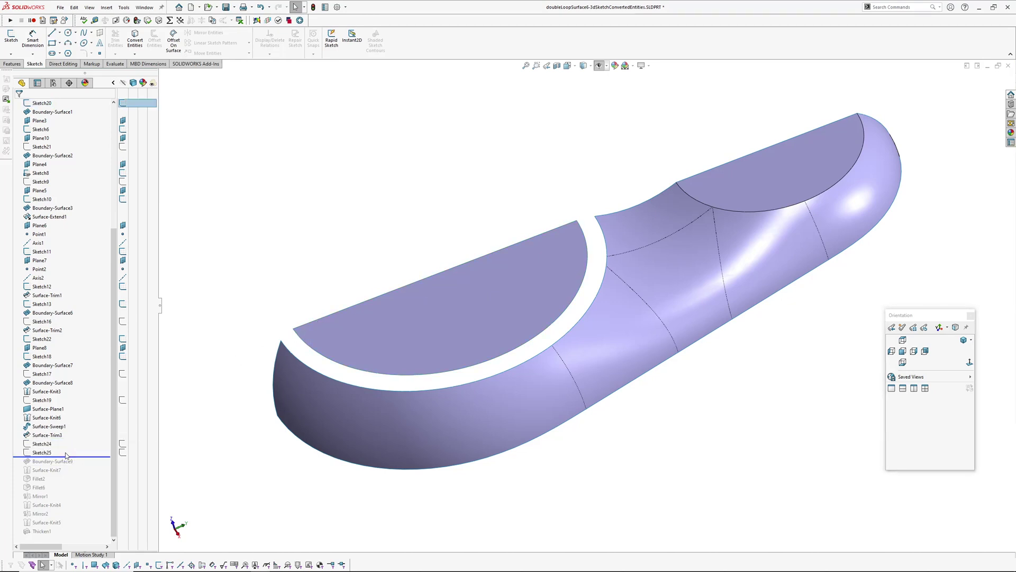
{"action": "left_click", "coordinate": [45, 453], "text": "ctrl"}
{"action": "scroll", "coordinate": [588, 249], "scroll_direction": "down", "scroll_amount": 6}
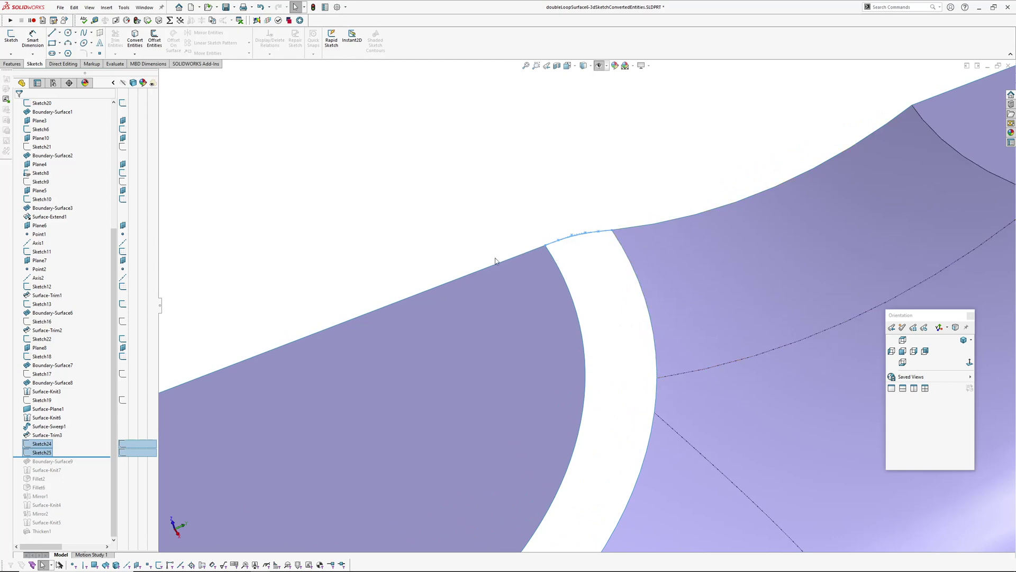
{"action": "scroll", "coordinate": [433, 267], "scroll_direction": "up", "scroll_amount": 7}
{"action": "scroll", "coordinate": [337, 360], "scroll_direction": "down", "scroll_amount": 2}
{"action": "scroll", "coordinate": [433, 362], "scroll_direction": "down", "scroll_amount": 2}
{"action": "scroll", "coordinate": [379, 344], "scroll_direction": "up", "scroll_amount": 3}
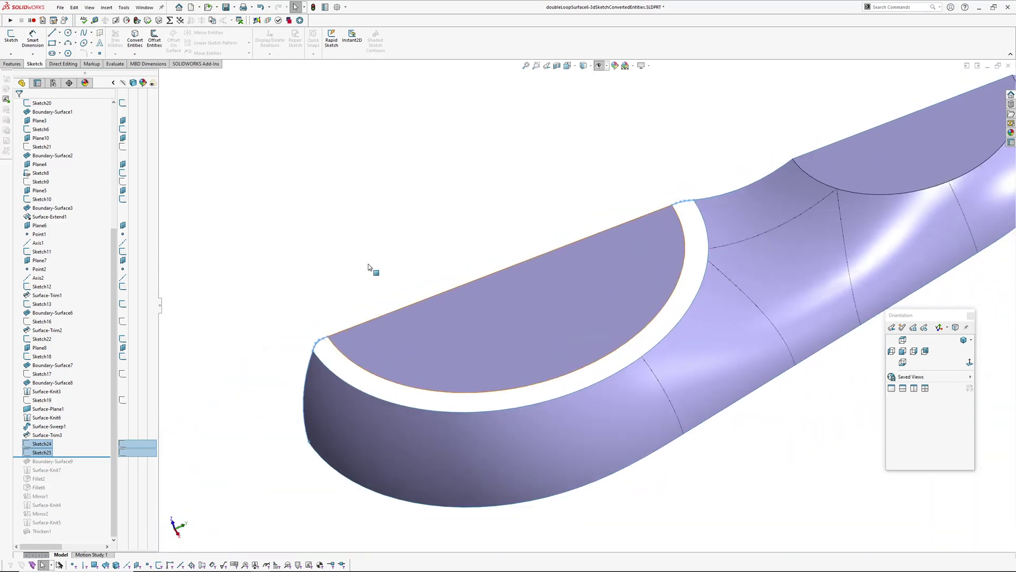
{"action": "left_click", "coordinate": [369, 267]}
Roll forward past Boundary-Surface9, open that feature for editing, and review its two Direction 2 curves
{"action": "left_click_drag", "start_coordinate": [88, 456], "coordinate": [61, 465]}
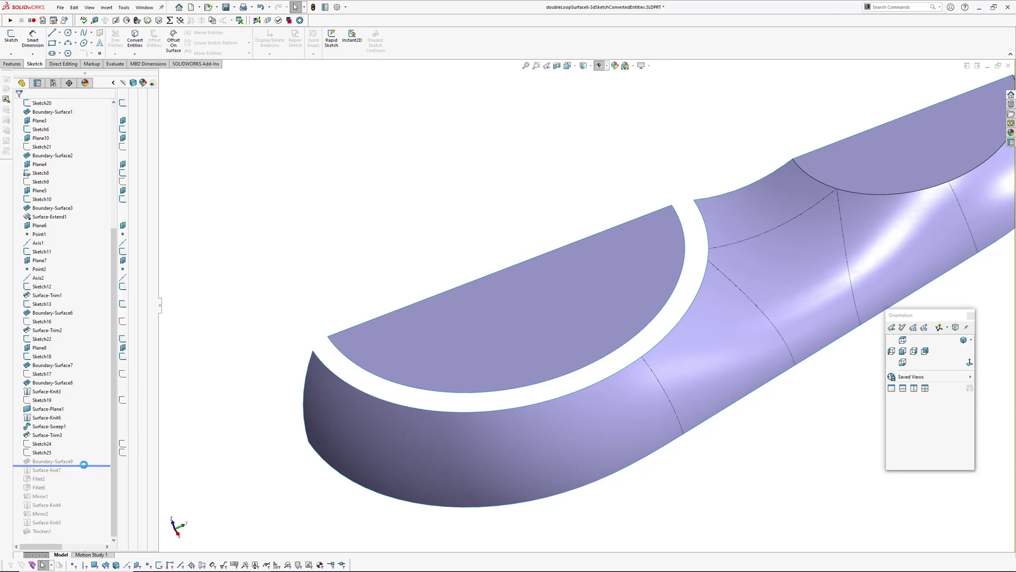
{"action": "left_click", "coordinate": [61, 462]}
{"action": "left_click", "coordinate": [68, 440]}
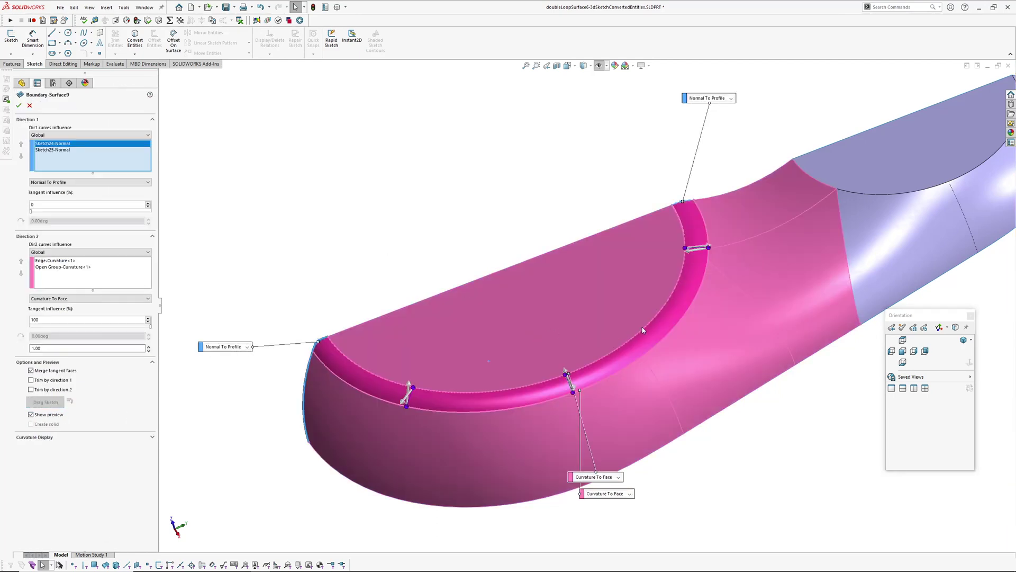
{"action": "middle_click_drag", "start_coordinate": [643, 320], "coordinate": [638, 359]}
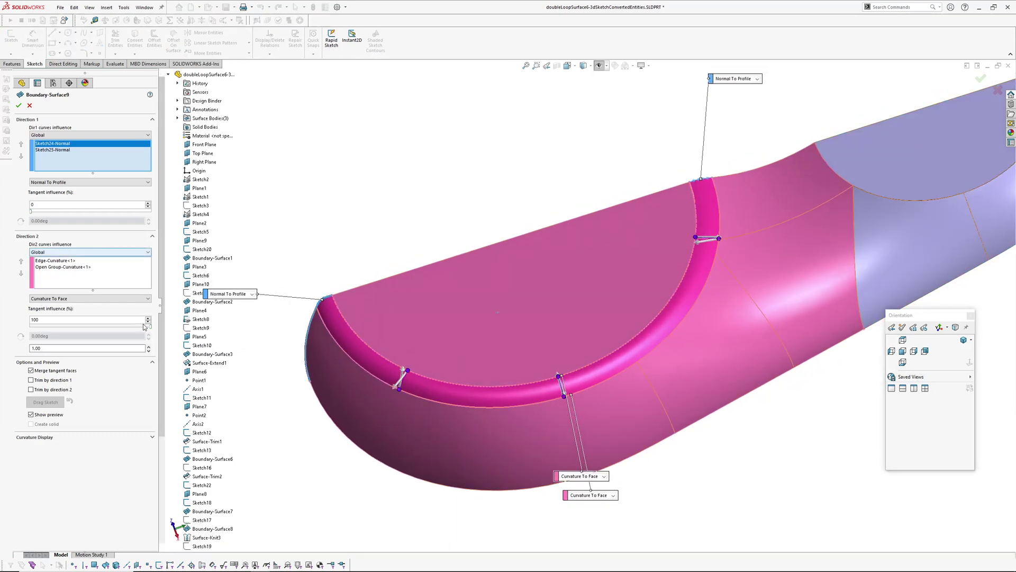
{"action": "left_click", "coordinate": [46, 262]}
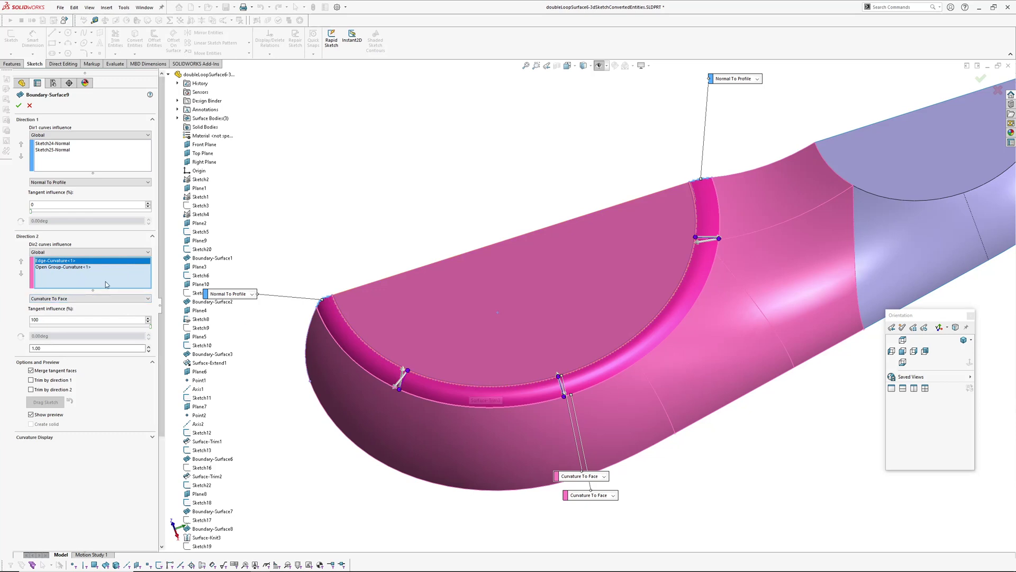
{"action": "left_click", "coordinate": [68, 268]}
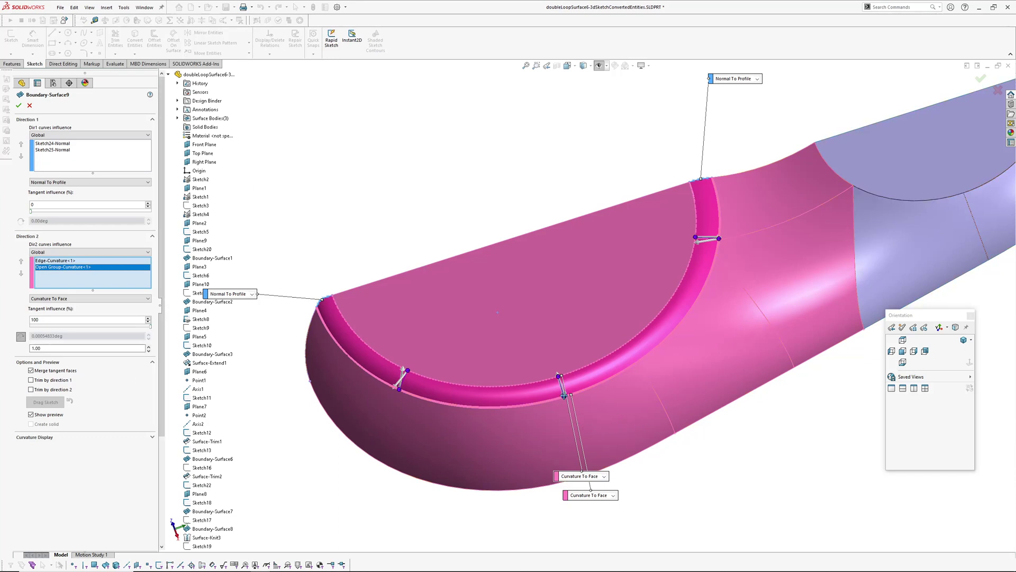
{"action": "middle_click_drag", "start_coordinate": [591, 367], "coordinate": [581, 377]}
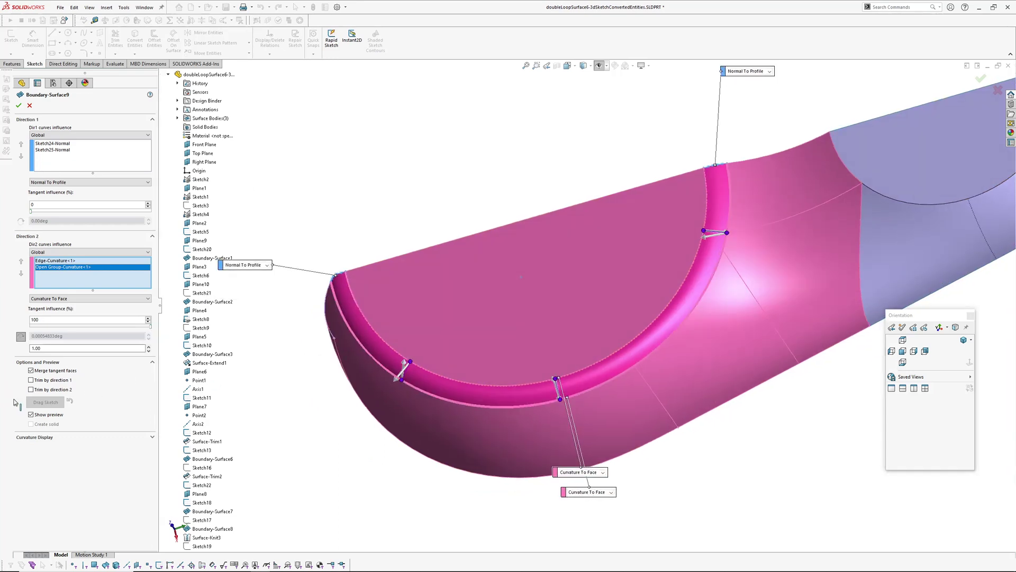
Turn on the mesh preview for Boundary-Surface9 with a mesh density of 5 and inspect the mesh
{"action": "left_click", "coordinate": [36, 438]}
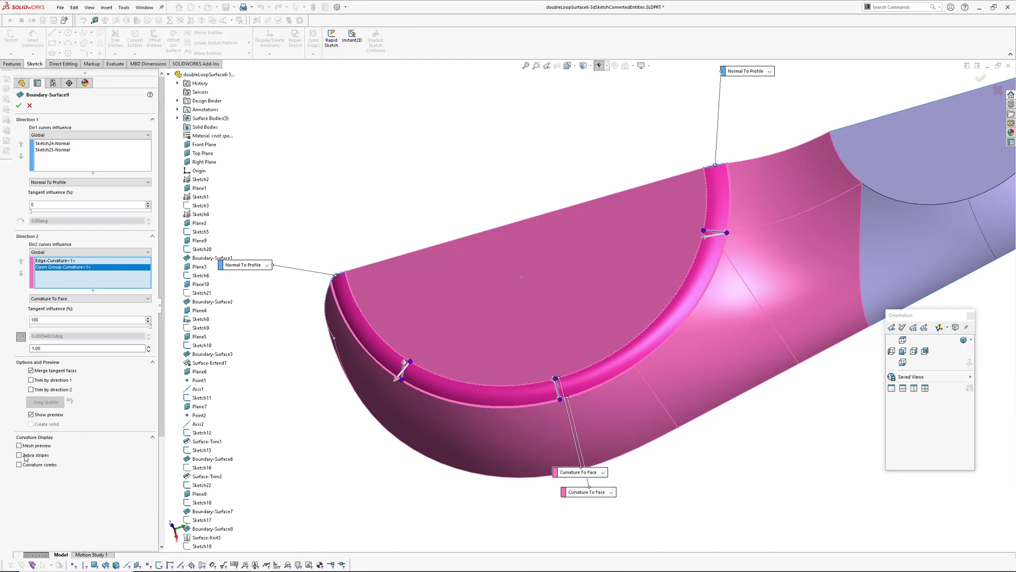
{"action": "left_click", "coordinate": [19, 446]}
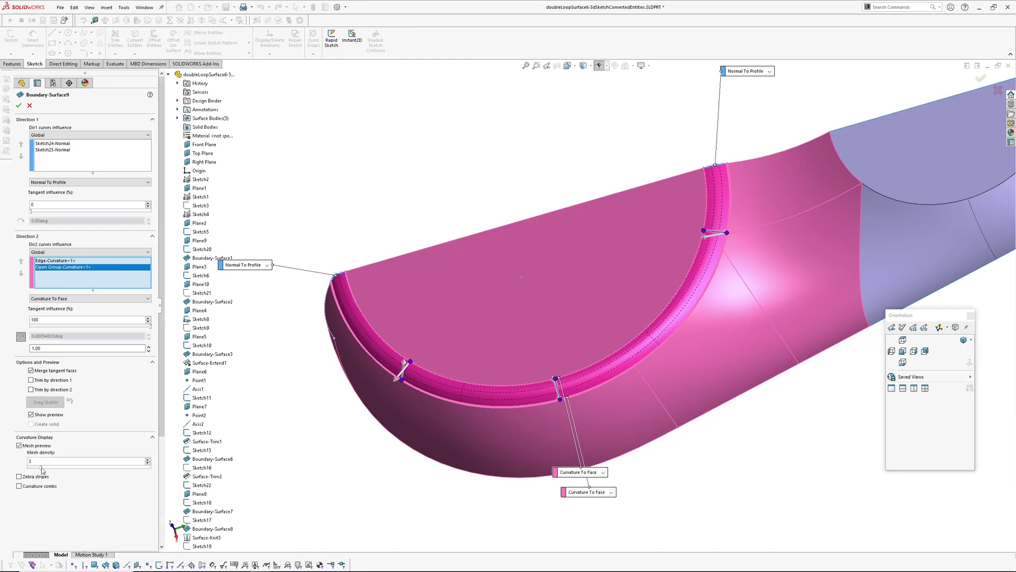
{"action": "left_click_drag", "start_coordinate": [42, 470], "coordinate": [54, 468]}
{"action": "scroll", "coordinate": [693, 270], "scroll_direction": "down", "scroll_amount": 3}
{"action": "middle_click_drag", "start_coordinate": [693, 296], "coordinate": [700, 253]}
{"action": "scroll", "coordinate": [948, 142], "scroll_direction": "up", "scroll_amount": 1}
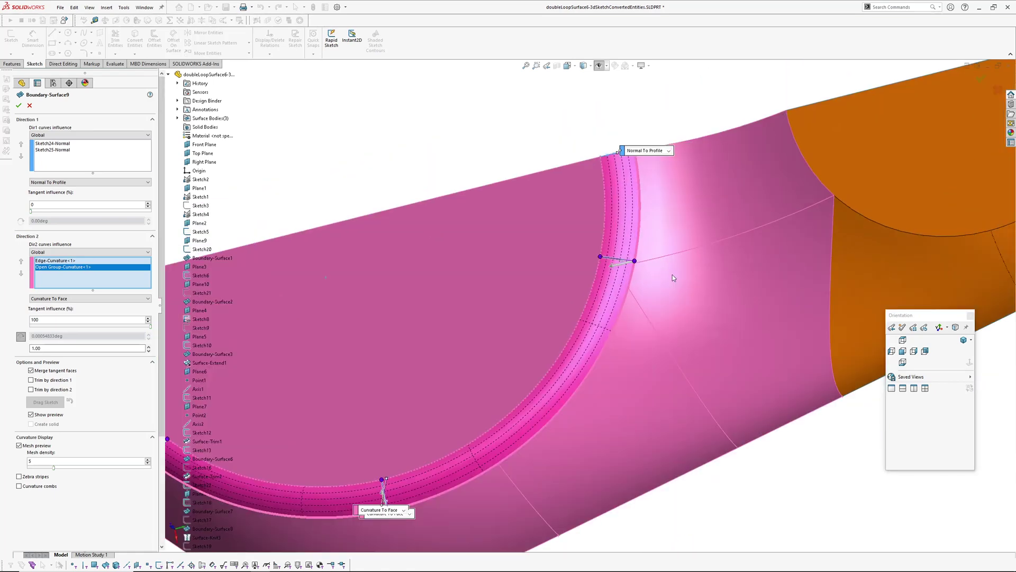
Reset the connectors of Boundary-Surface9, check the resulting mesh flow, and accept the feature edit
{"action": "right_click", "coordinate": [635, 261]}
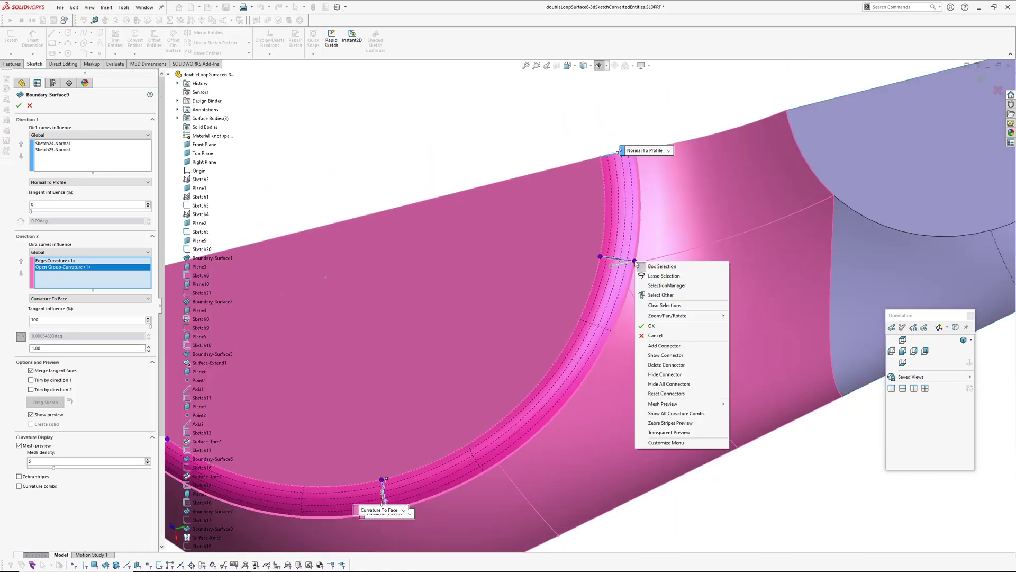
{"action": "left_click", "coordinate": [664, 394]}
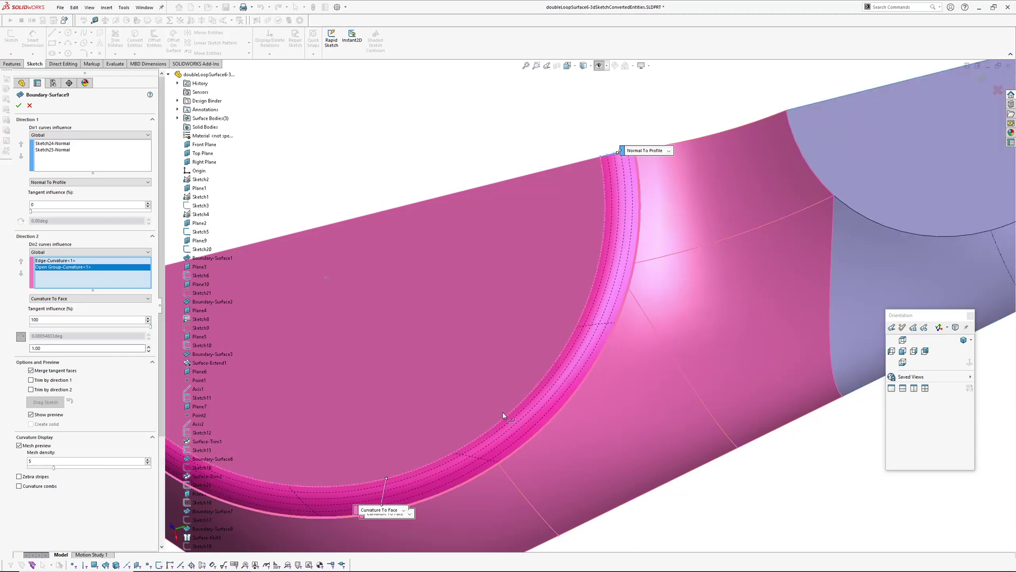
{"action": "middle_click_drag", "start_coordinate": [503, 415], "coordinate": [414, 386]}
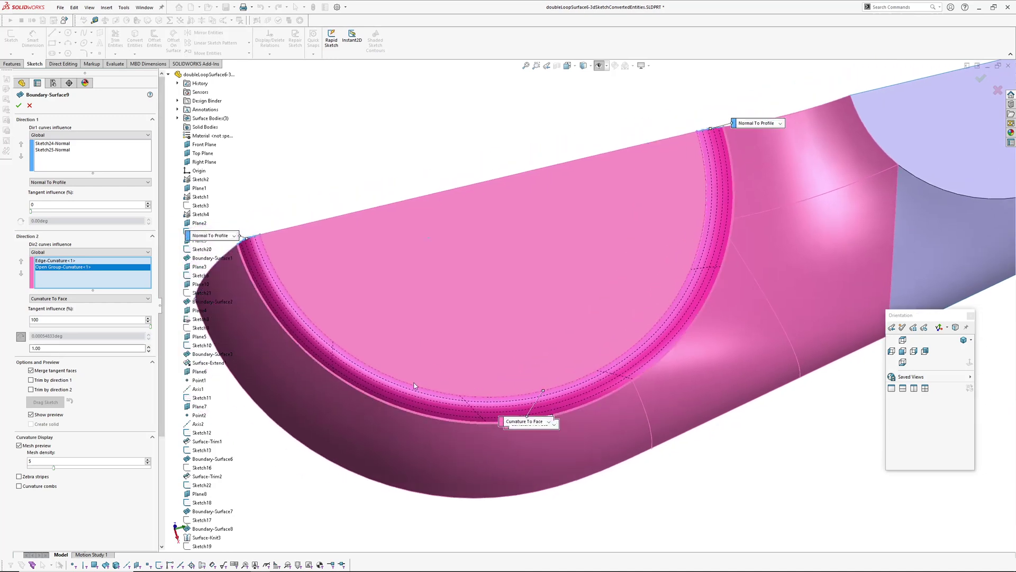
{"action": "mouse_move", "coordinate": [712, 208]}
{"action": "middle_mouse_down"}
{"action": "mouse_move", "coordinate": [694, 282]}
{"action": "mouse_move", "coordinate": [602, 326]}
{"action": "mouse_move", "coordinate": [549, 329]}
{"action": "middle_mouse_up"}
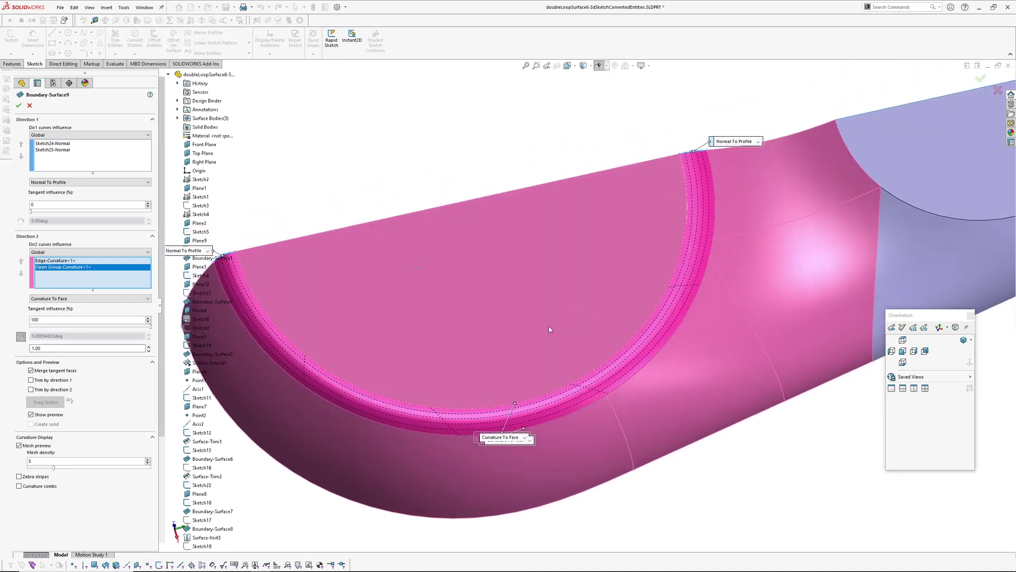
{"action": "left_click", "coordinate": [981, 79]}
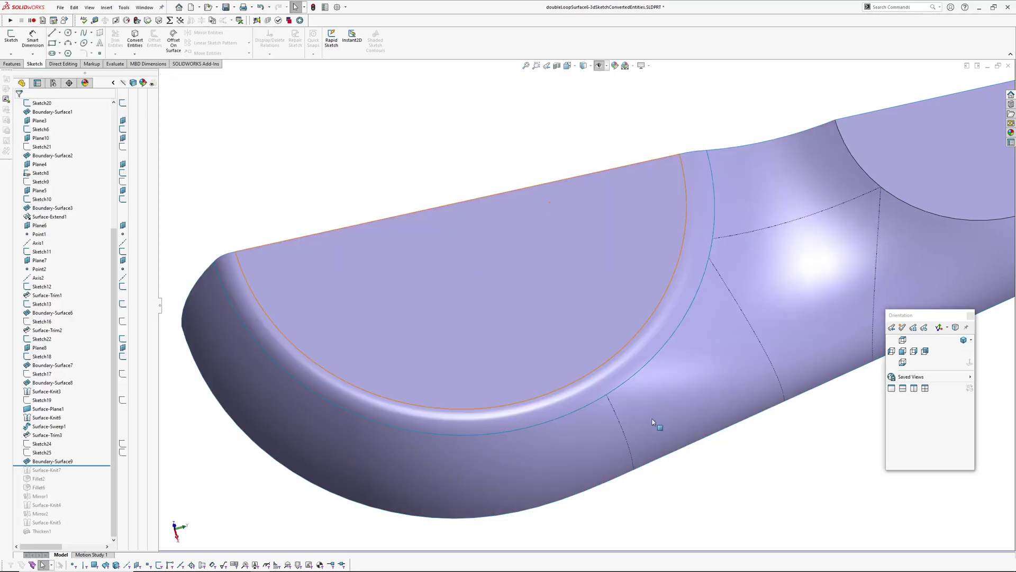
Show zebra stripes on the model and examine the stripe continuity across the blend around the large flat face
{"action": "right_click_drag", "start_coordinate": [634, 446], "coordinate": [550, 372]}
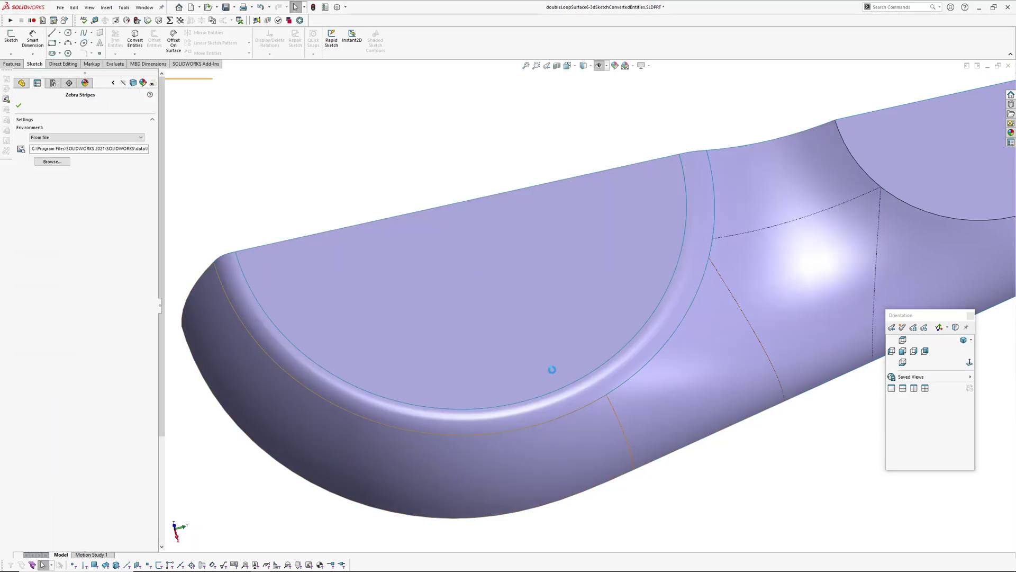
{"action": "key", "text": "Return"}
{"action": "mouse_move", "coordinate": [603, 372]}
{"action": "middle_mouse_down"}
{"action": "mouse_move", "coordinate": [597, 275]}
{"action": "mouse_move", "coordinate": [628, 386]}
{"action": "mouse_move", "coordinate": [607, 354]}
{"action": "middle_mouse_up"}
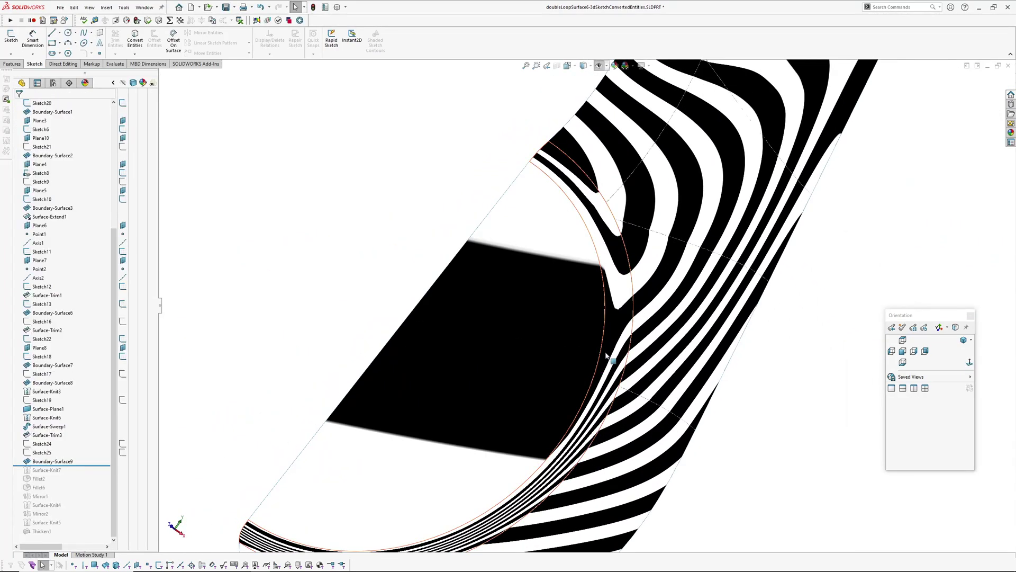
{"action": "scroll", "coordinate": [607, 355], "scroll_direction": "down", "scroll_amount": 3}
{"action": "mouse_move", "coordinate": [608, 318]}
{"action": "middle_mouse_down", "text": "ctrl"}
{"action": "mouse_move", "coordinate": [608, 247]}
{"action": "mouse_move", "coordinate": [561, 256]}
{"action": "mouse_move", "coordinate": [601, 236]}
{"action": "mouse_move", "coordinate": [590, 261]}
{"action": "mouse_move", "coordinate": [611, 325]}
{"action": "mouse_move", "coordinate": [649, 341]}
{"action": "mouse_move", "coordinate": [624, 388]}
{"action": "mouse_move", "coordinate": [635, 352]}
{"action": "middle_mouse_up", "text": "ctrl"}
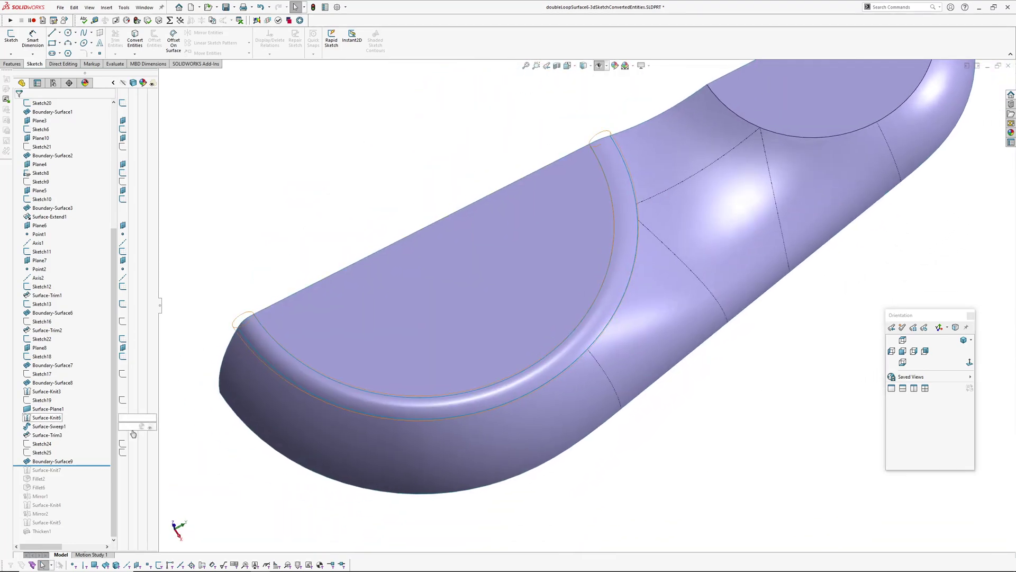
Roll the model back to just before Boundary-Surface9
{"action": "left_click", "coordinate": [357, 392]}
{"action": "left_click_drag", "start_coordinate": [91, 464], "coordinate": [90, 457]}
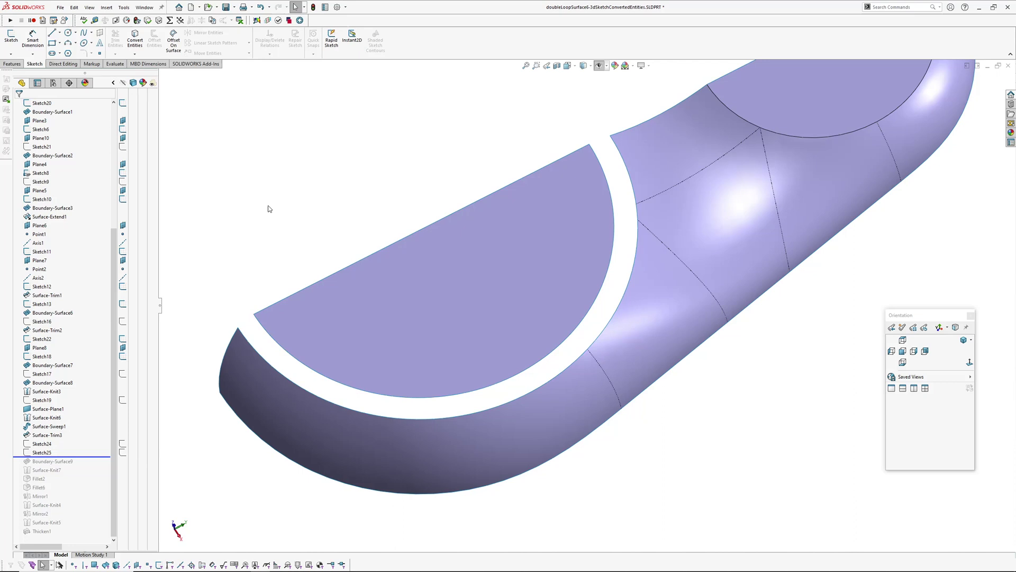
Create a 3D sketch by converting the outer trimmed edges of the gap around the large flat face
{"action": "left_click", "coordinate": [106, 7]}
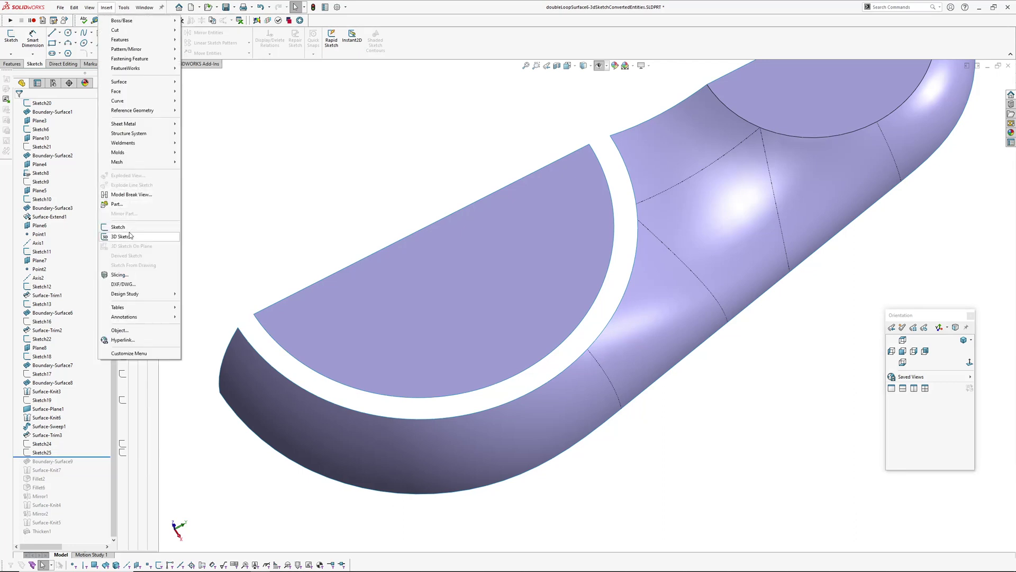
{"action": "left_click", "coordinate": [122, 236]}
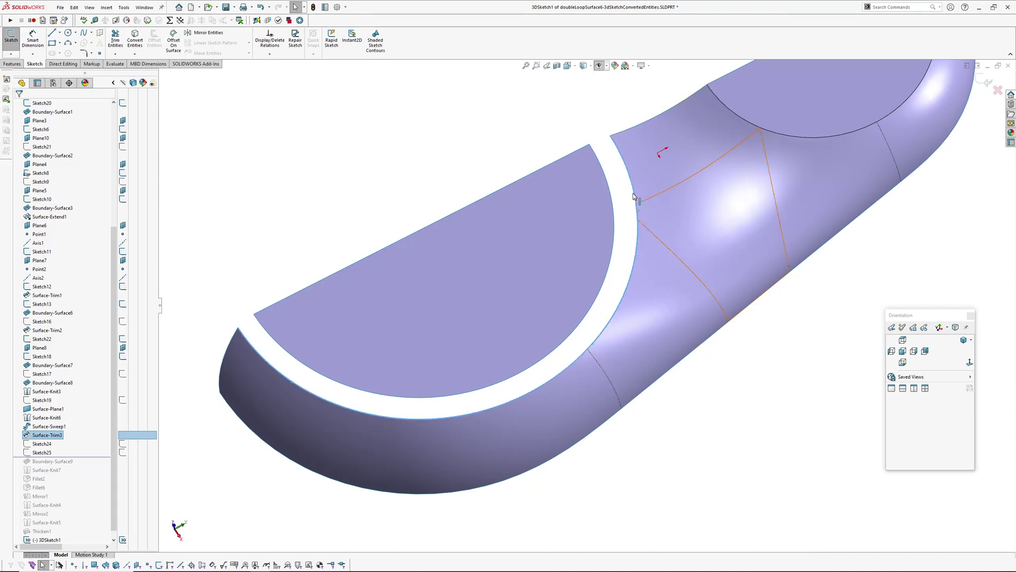
{"action": "left_click", "coordinate": [136, 42]}
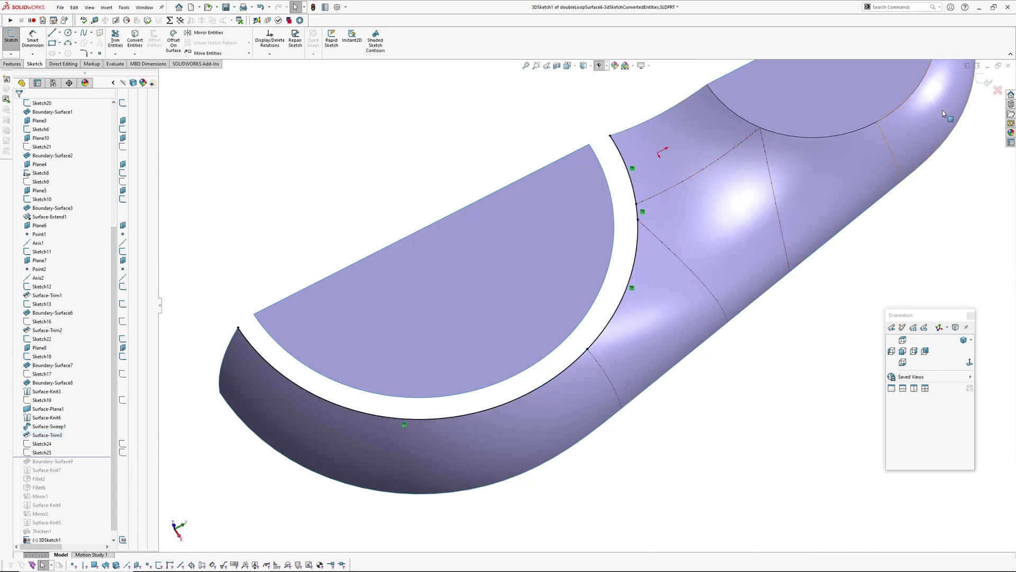
{"action": "left_click", "coordinate": [988, 83]}
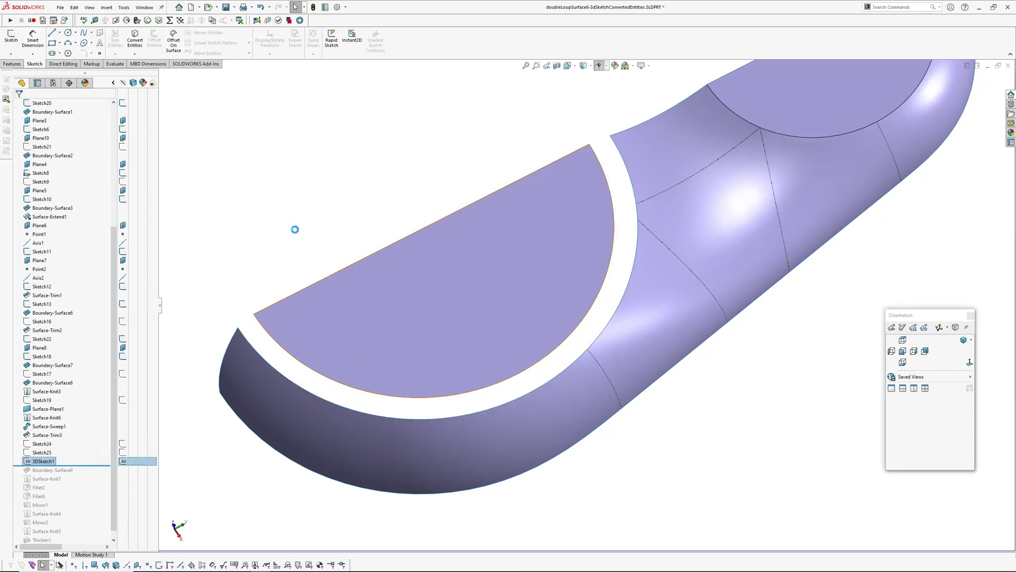
Roll forward past Boundary-Surface9, edit it, and replace the open group in Direction 2 with the converted-edge 3D sketch
{"action": "left_click", "coordinate": [58, 470]}
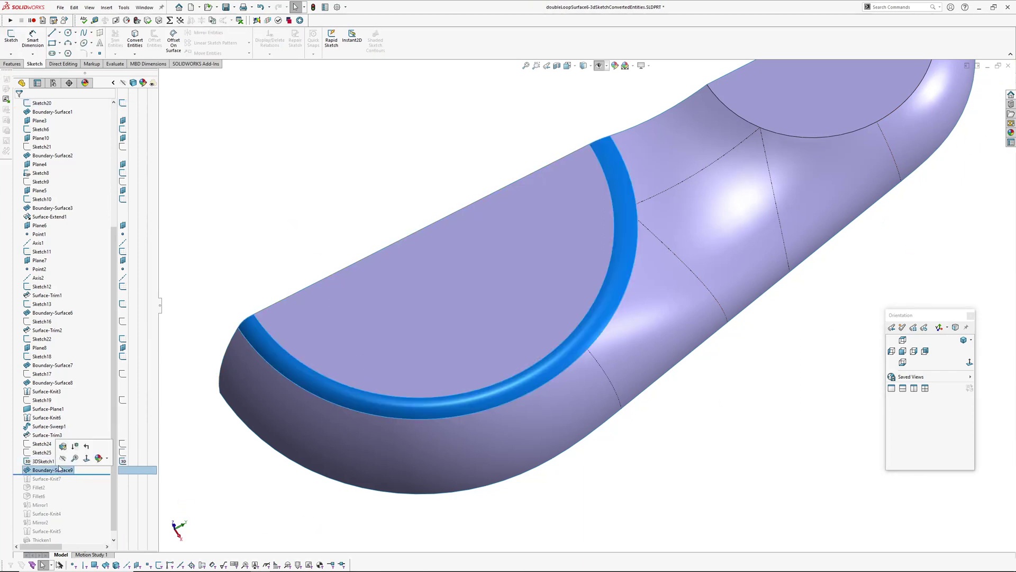
{"action": "left_click", "coordinate": [62, 447]}
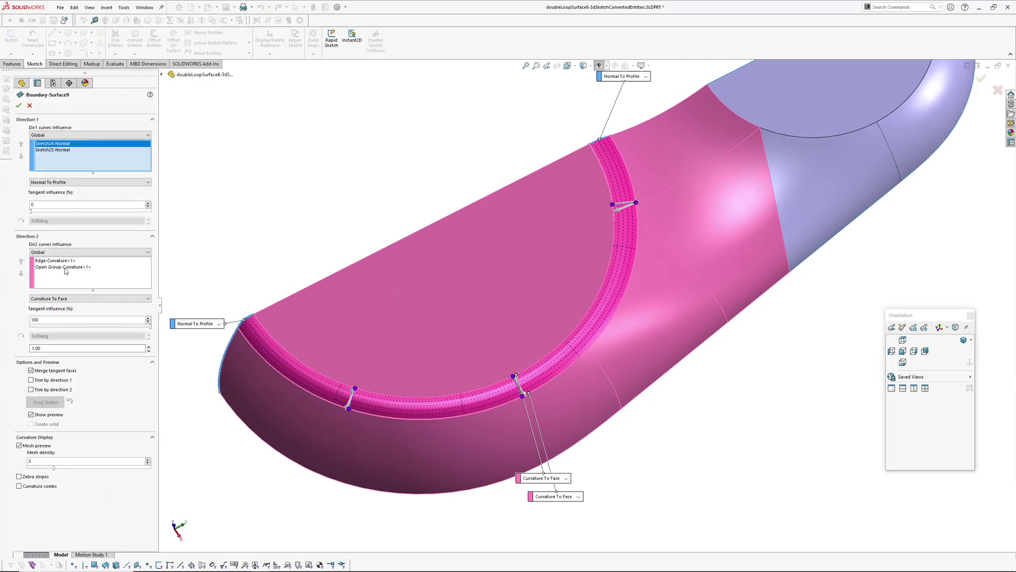
{"action": "left_click", "coordinate": [65, 266]}
{"action": "right_click", "coordinate": [66, 268]}
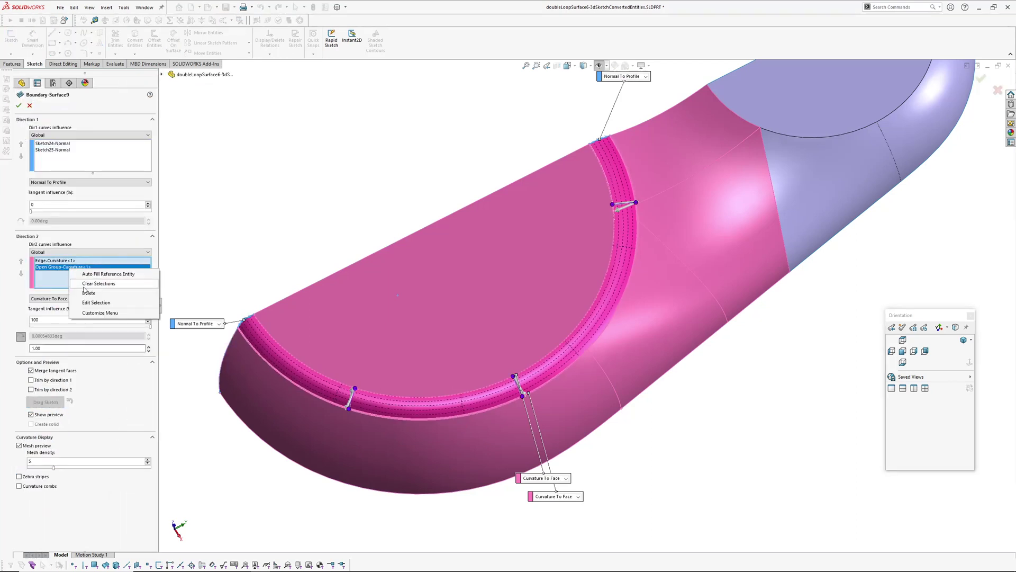
{"action": "left_click", "coordinate": [81, 290]}
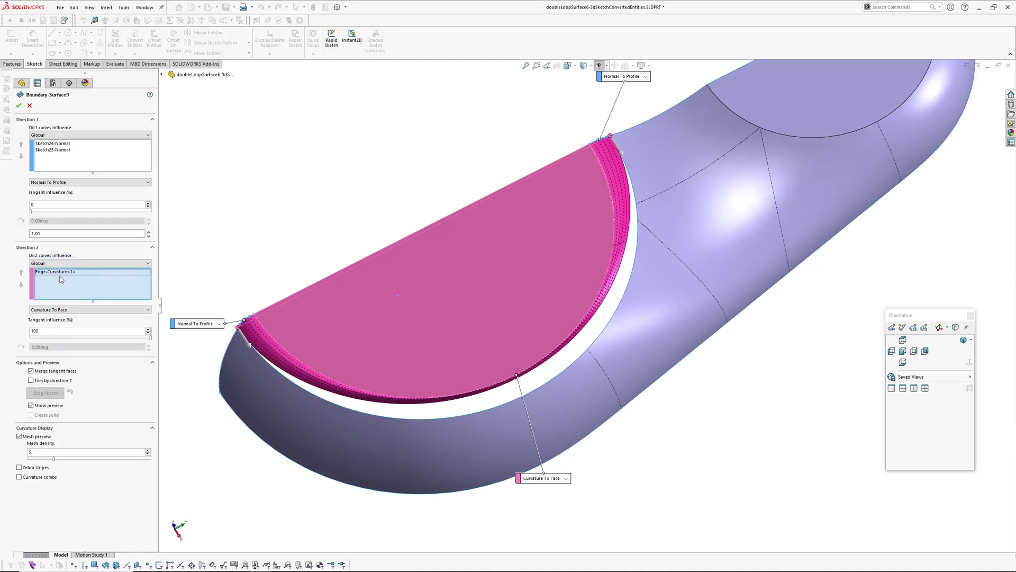
{"action": "key", "text": "h"}
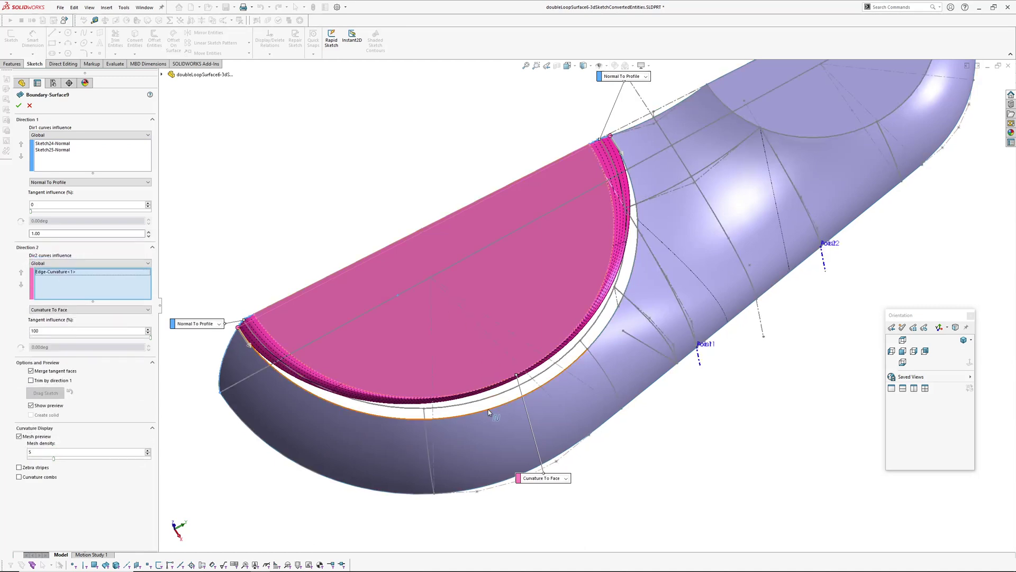
{"action": "left_click", "coordinate": [488, 409]}
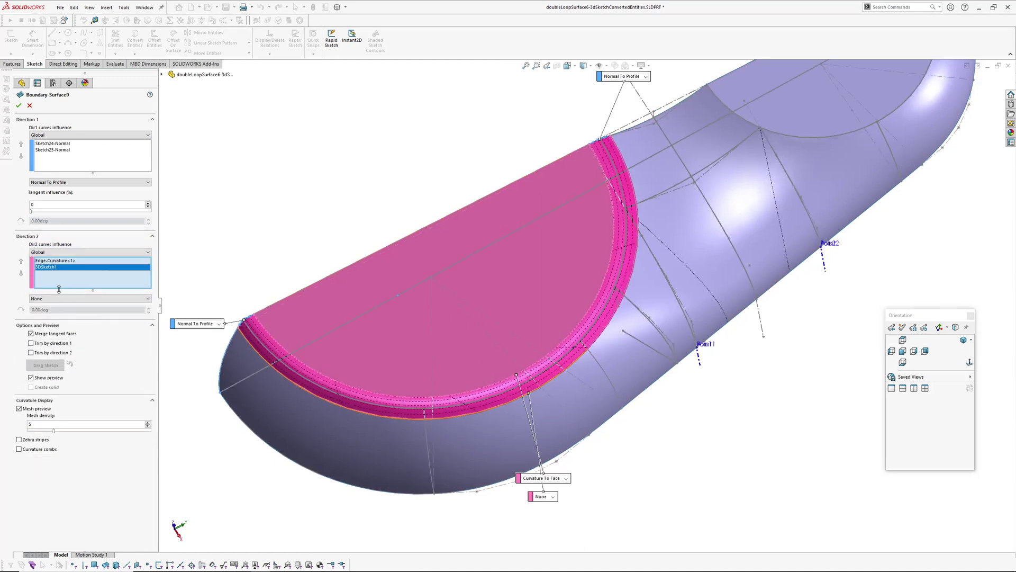
{"action": "key", "text": "h"}
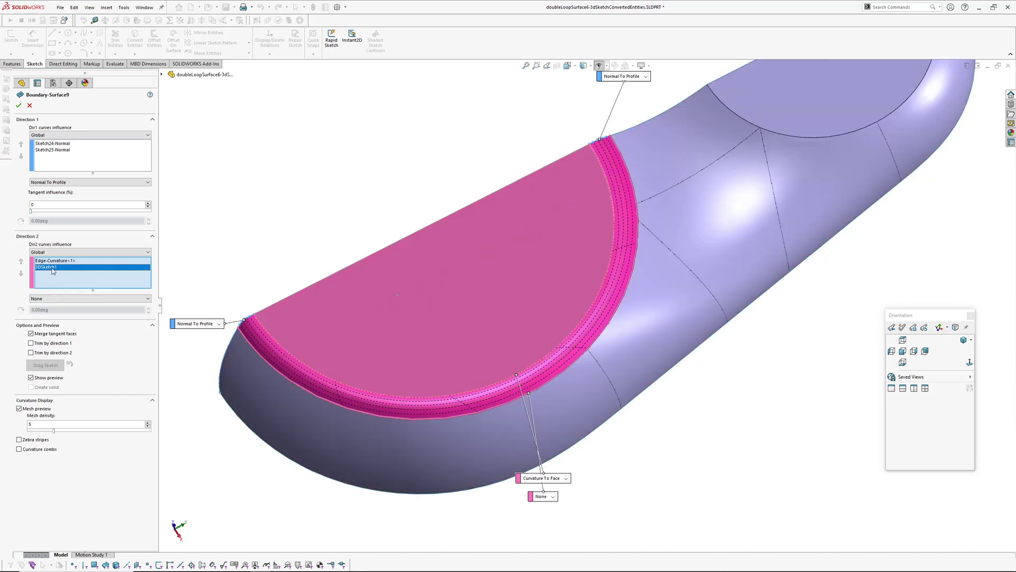
Set the 3D sketch curve in Direction 2 to Curvature To Face with a tangent influence of 100%
{"action": "left_click", "coordinate": [66, 299]}
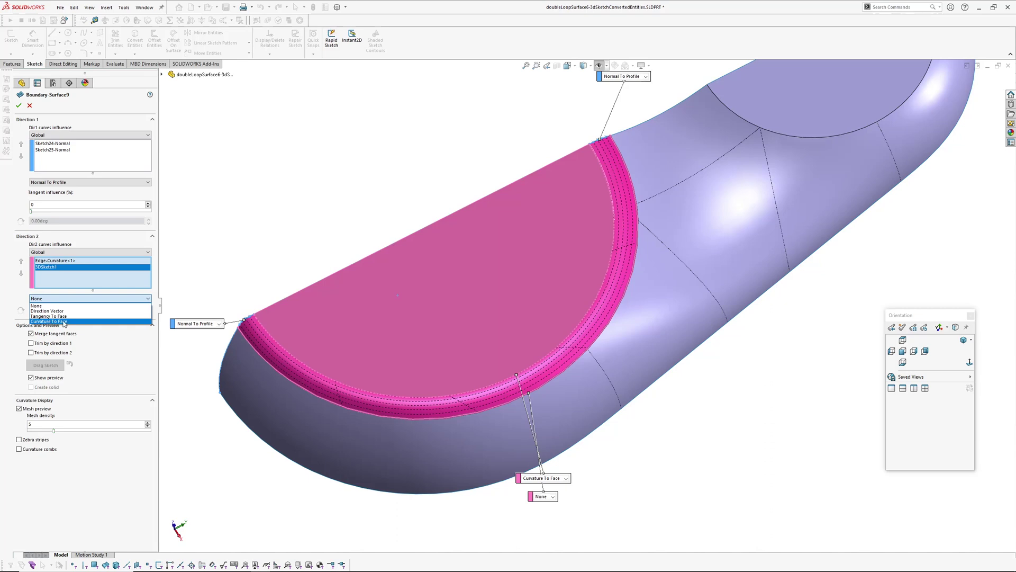
{"action": "left_click", "coordinate": [52, 321]}
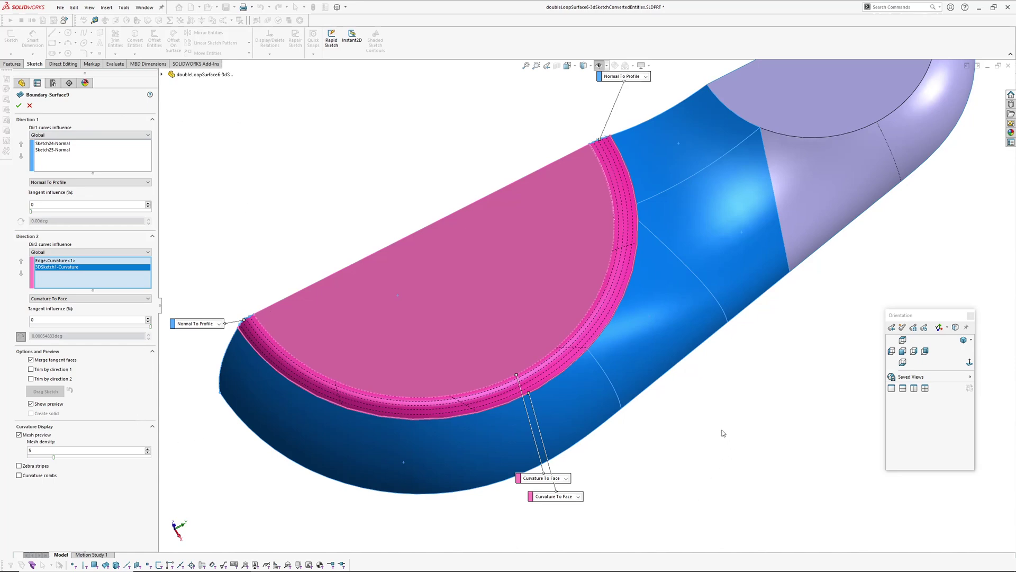
{"action": "scroll", "coordinate": [587, 358], "scroll_direction": "down", "scroll_amount": 3}
{"action": "scroll", "coordinate": [583, 335], "scroll_direction": "down", "scroll_amount": 4}
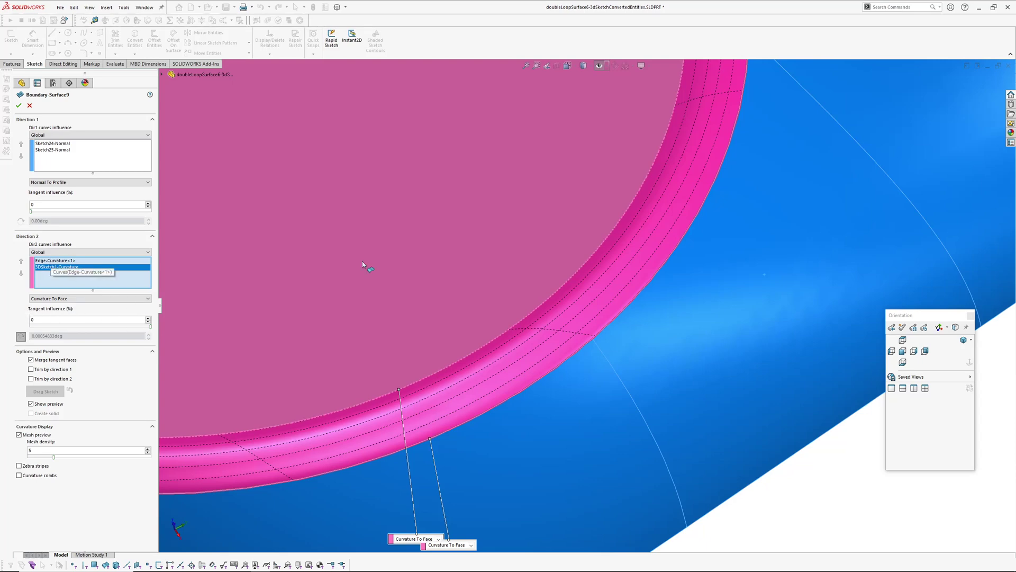
{"action": "mouse_move", "coordinate": [614, 313]}
{"action": "middle_mouse_down"}
{"action": "mouse_move", "coordinate": [556, 229]}
{"action": "mouse_move", "coordinate": [465, 301]}
{"action": "mouse_move", "coordinate": [585, 312]}
{"action": "mouse_move", "coordinate": [572, 297]}
{"action": "middle_mouse_up"}
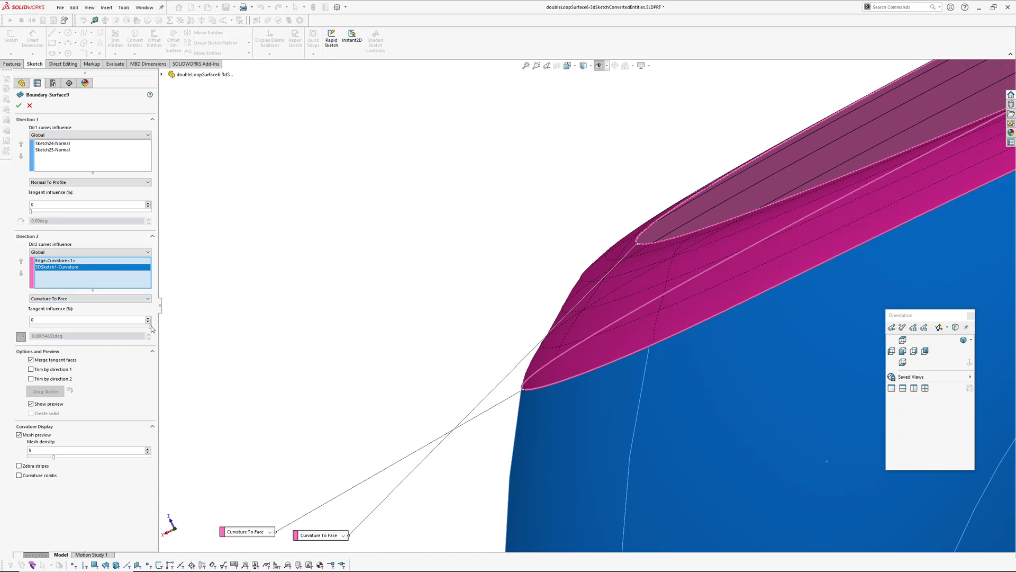
{"action": "left_click", "coordinate": [51, 261]}
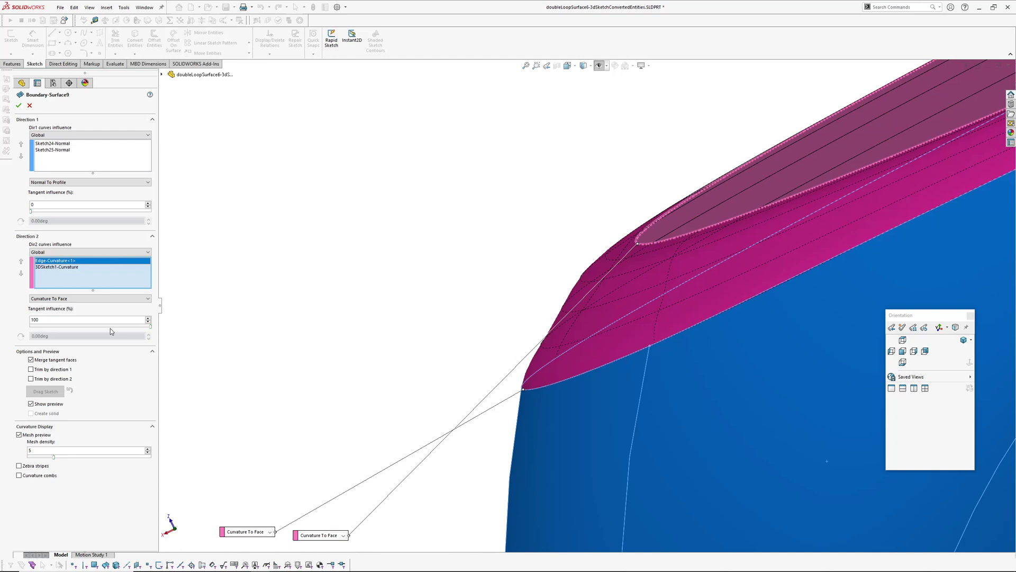
{"action": "left_click", "coordinate": [68, 268]}
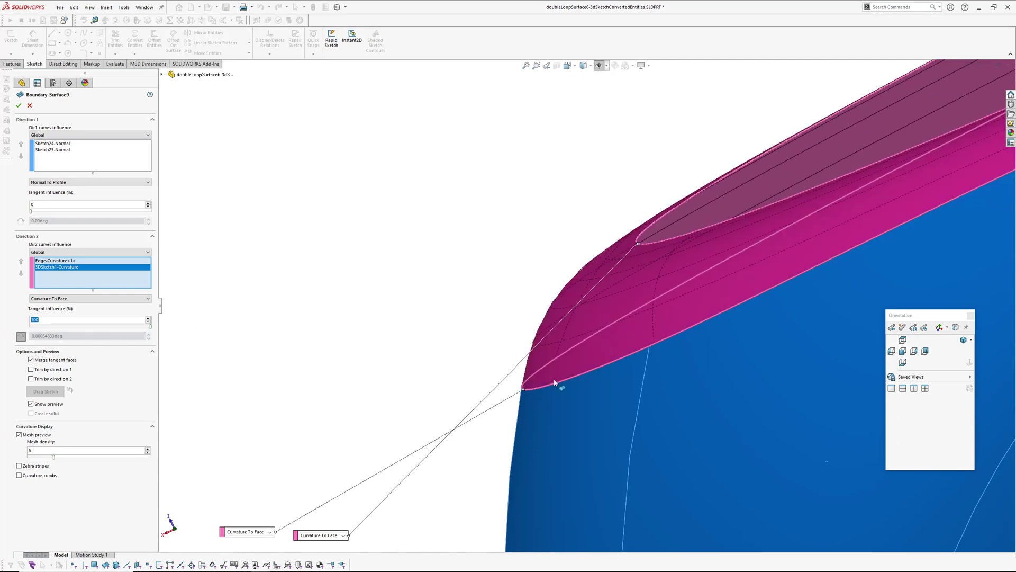
Add a connector to Boundary-Surface9 on the outer edge of the front stretch of the blend and accept the feature edit
{"action": "scroll", "coordinate": [475, 353], "scroll_direction": "up", "scroll_amount": 1}
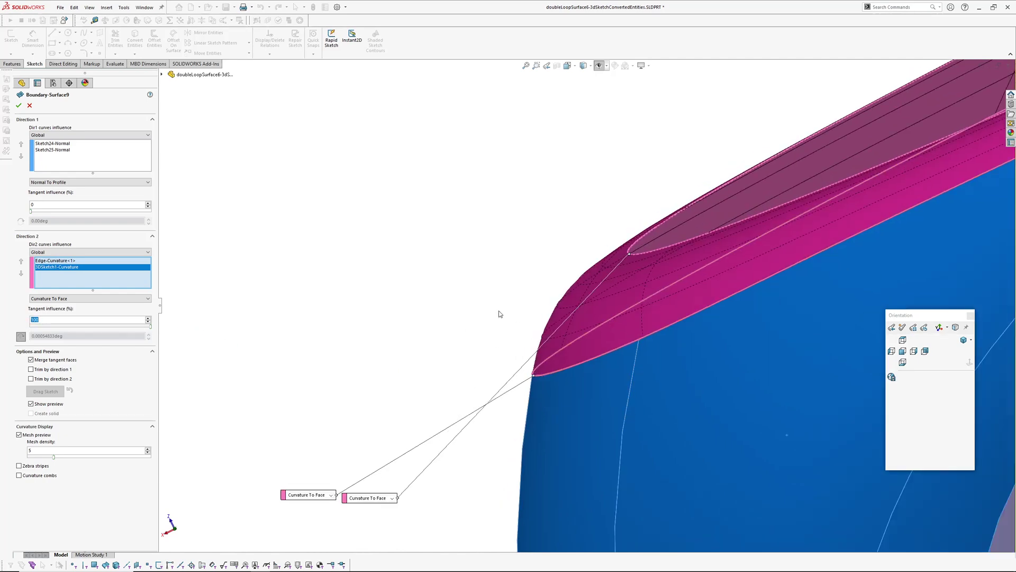
{"action": "middle_click_drag", "start_coordinate": [499, 313], "coordinate": [521, 327]}
{"action": "scroll", "coordinate": [395, 288], "scroll_direction": "up", "scroll_amount": 5}
{"action": "middle_click_drag", "start_coordinate": [592, 290], "coordinate": [720, 356]}
{"action": "scroll", "coordinate": [719, 353], "scroll_direction": "down", "scroll_amount": 2}
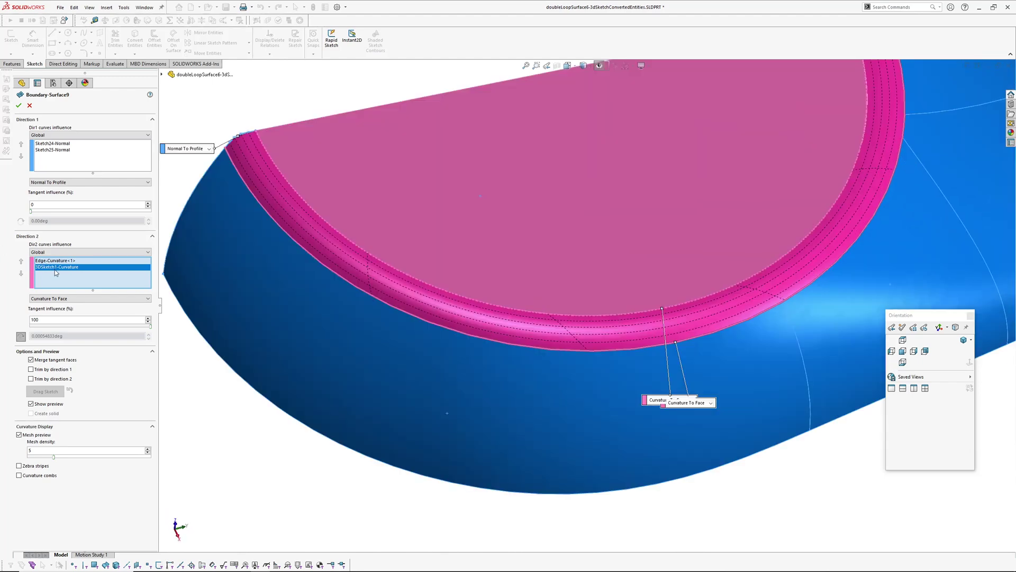
{"action": "right_click", "coordinate": [473, 336]}
{"action": "left_click", "coordinate": [501, 420]}
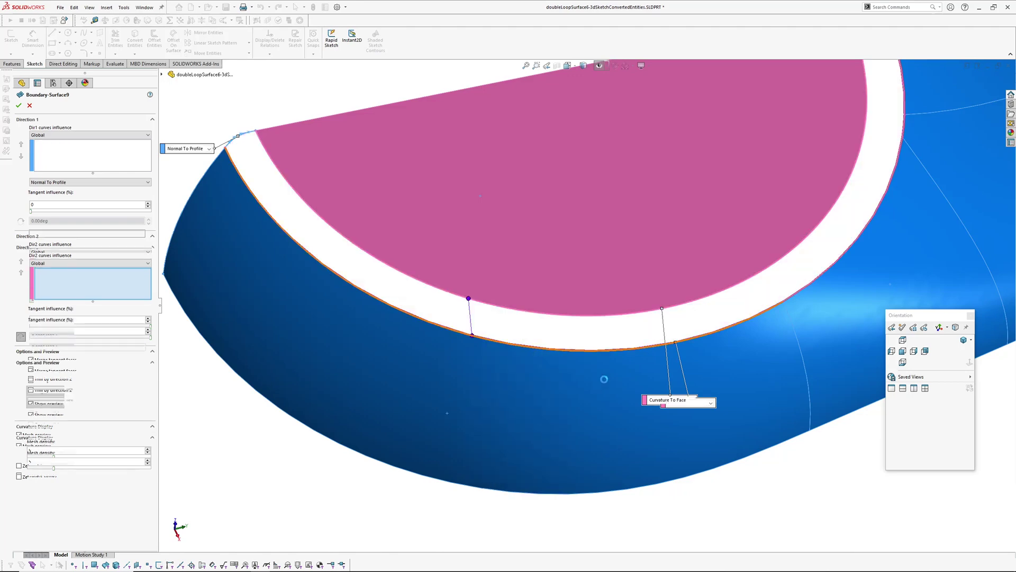
{"action": "key", "text": "Return"}
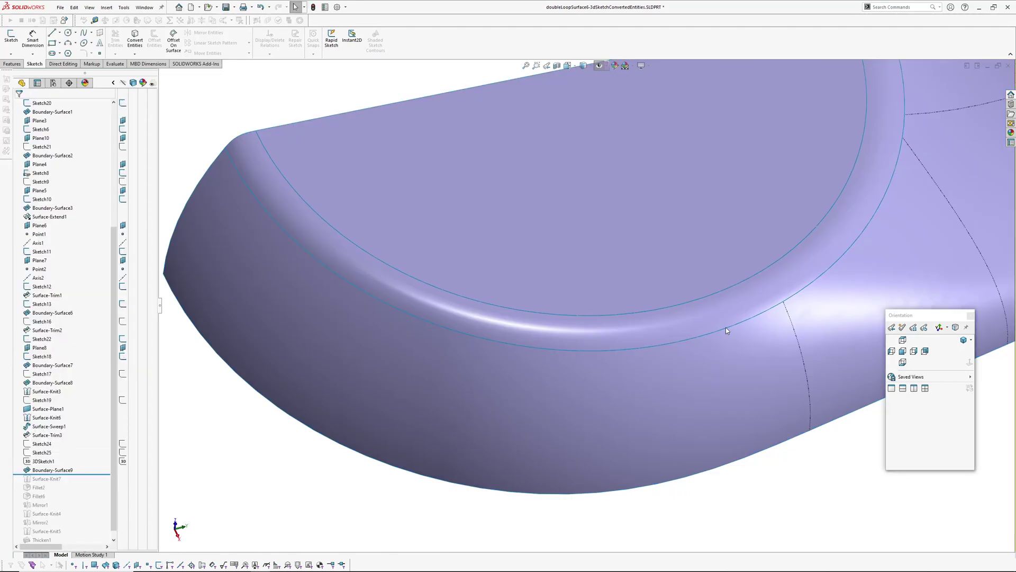
Edit Boundary-Surface9 again and add two more connectors farther along the outer edge of the blend
{"action": "left_click", "coordinate": [622, 323]}
{"action": "left_click", "coordinate": [648, 288]}
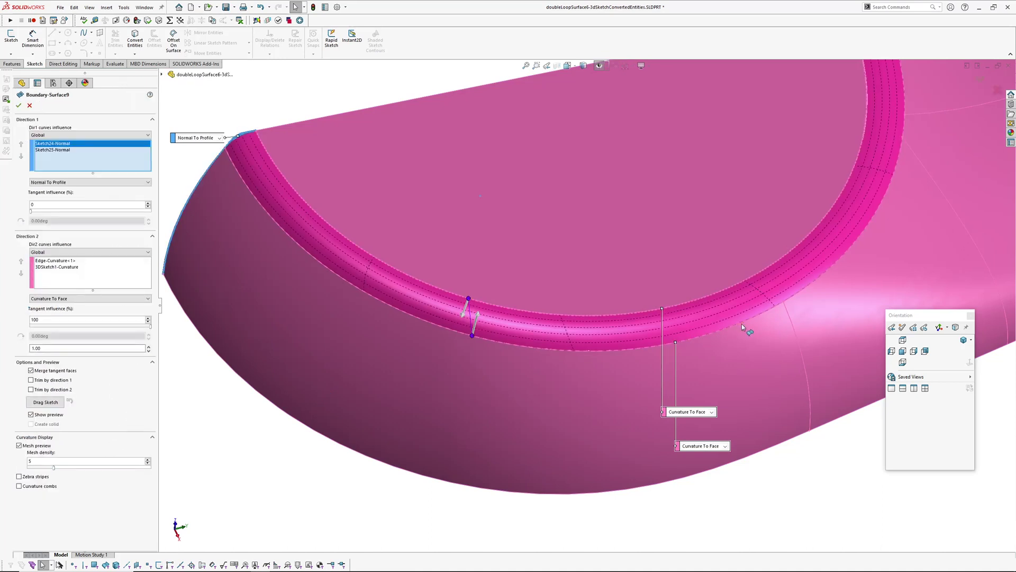
{"action": "left_click", "coordinate": [49, 261]}
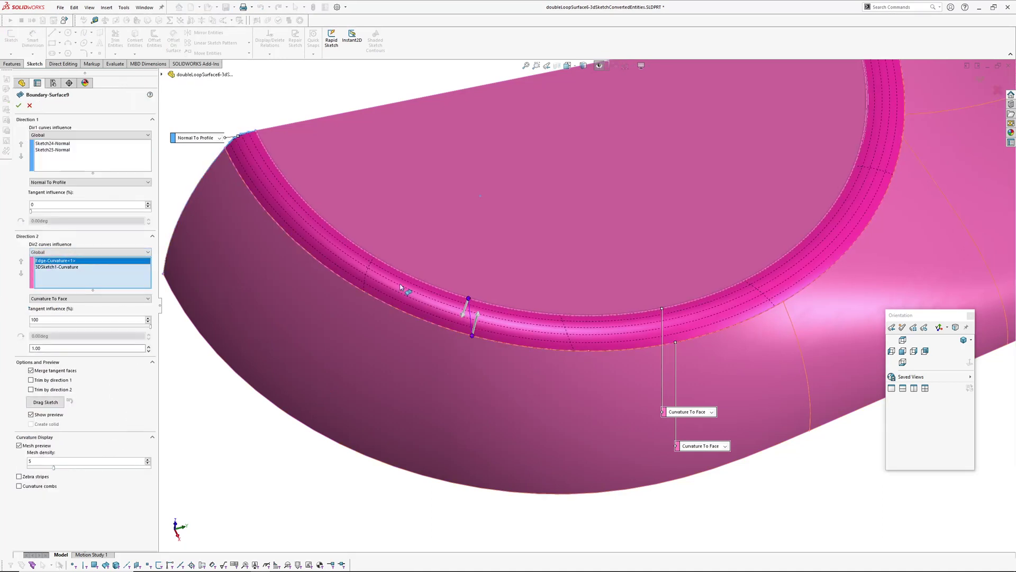
{"action": "right_click", "coordinate": [736, 327]}
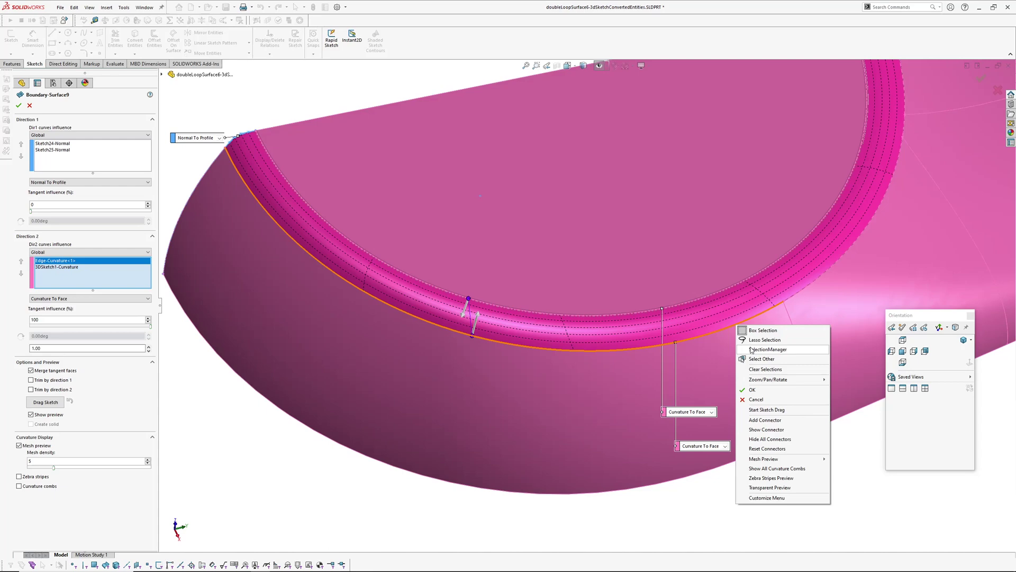
{"action": "left_click", "coordinate": [765, 420]}
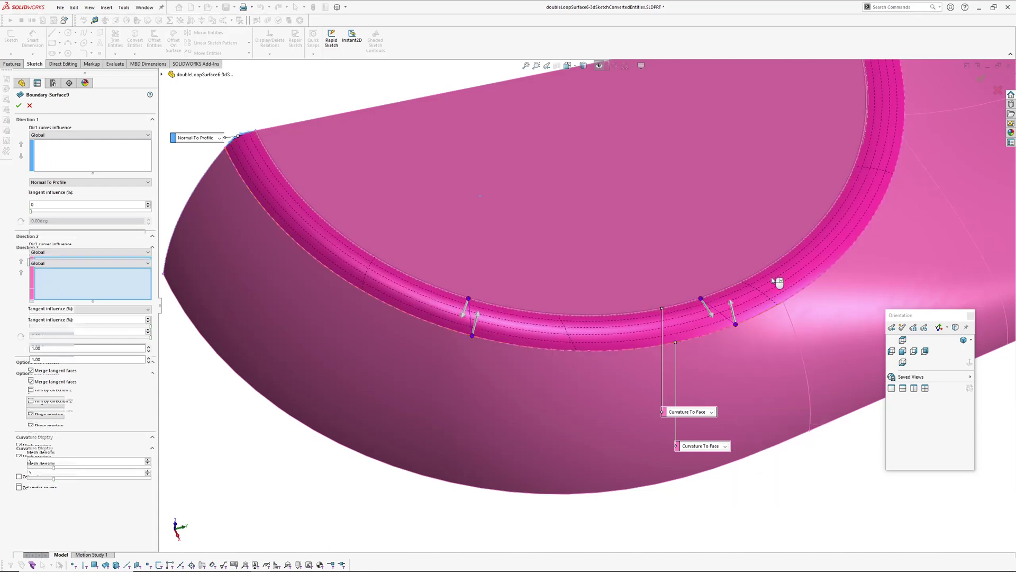
{"action": "scroll", "coordinate": [757, 280], "scroll_direction": "up", "scroll_amount": 2}
{"action": "middle_click_drag", "start_coordinate": [741, 275], "coordinate": [731, 304]}
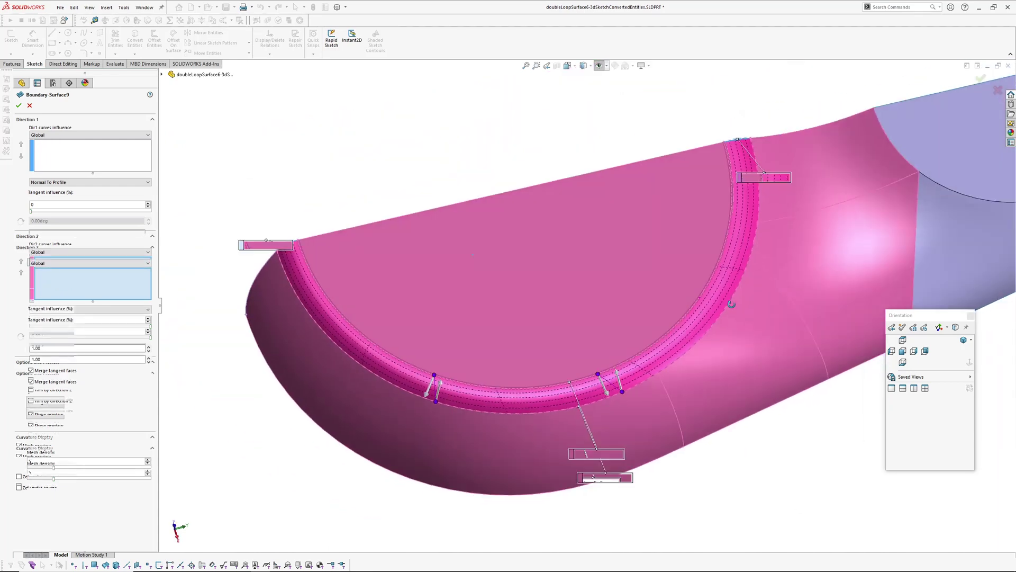
{"action": "right_click", "coordinate": [757, 235]}
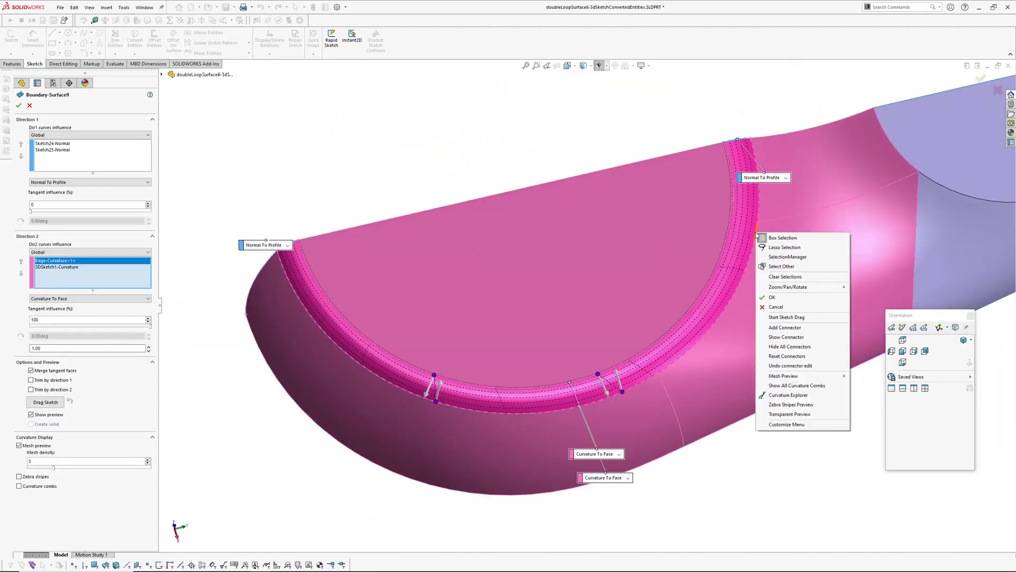
{"action": "left_click", "coordinate": [784, 328]}
Adjust the inner endpoints of the three connectors along the flat face's edge and accept the Boundary-Surface9 edit
{"action": "scroll", "coordinate": [436, 370], "scroll_direction": "down", "scroll_amount": 2}
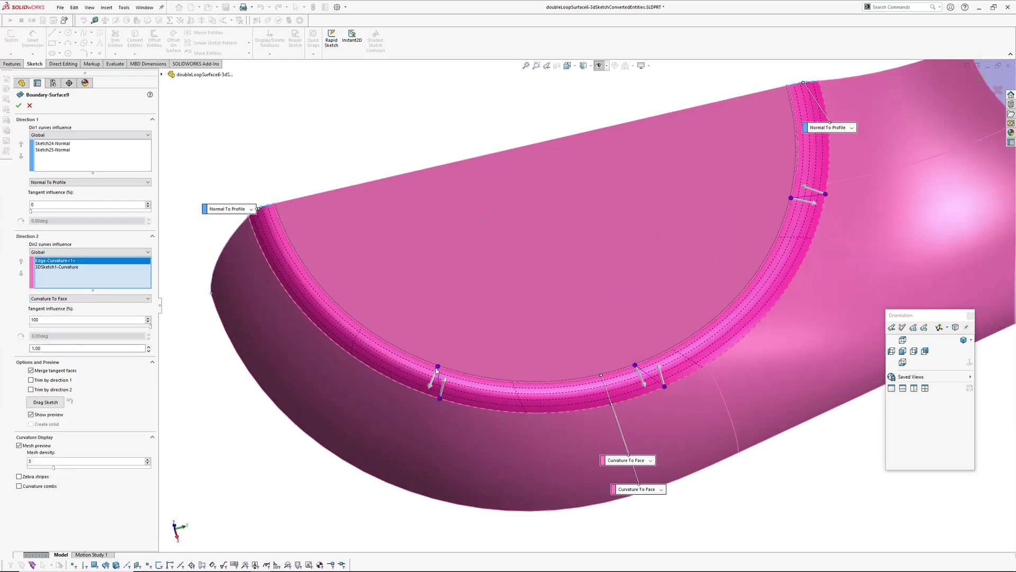
{"action": "left_click_drag", "start_coordinate": [437, 371], "coordinate": [451, 371]}
{"action": "left_click_drag", "start_coordinate": [650, 361], "coordinate": [651, 360]}
{"action": "left_click_drag", "start_coordinate": [792, 199], "coordinate": [794, 187]}
{"action": "left_click", "coordinate": [17, 104]}
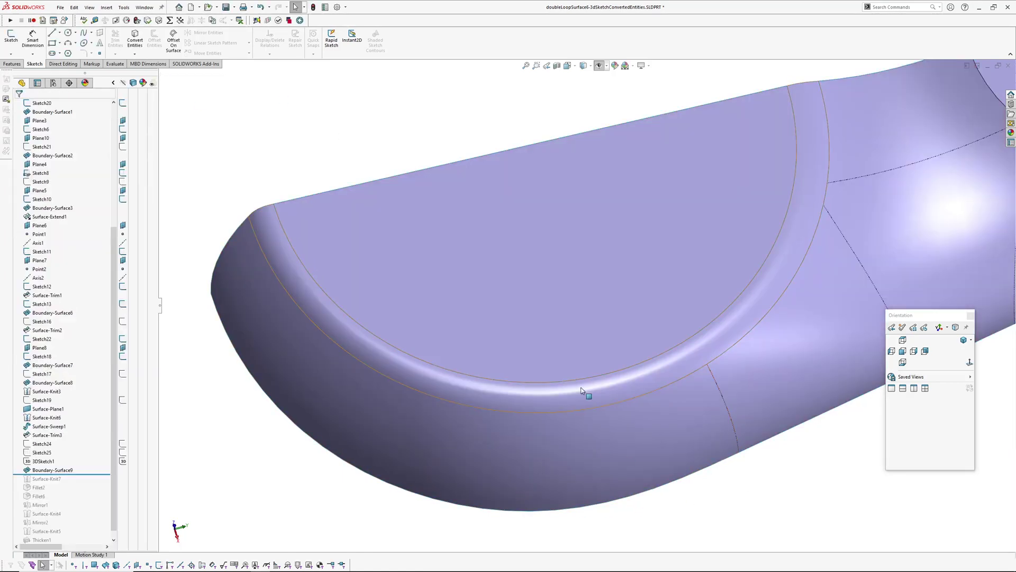
Show zebra stripes, examine the stripe continuity across the rebuilt blend, and turn the stripes off again
{"action": "key", "text": "z"}
{"action": "key", "text": "Return"}
{"action": "middle_click_drag", "start_coordinate": [642, 353], "coordinate": [708, 283]}
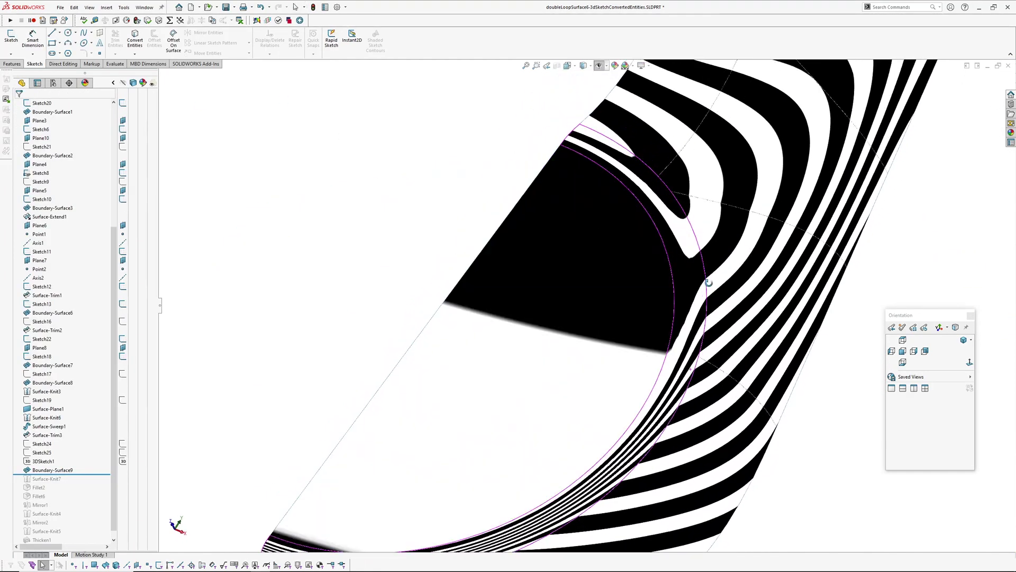
{"action": "scroll", "coordinate": [716, 339], "scroll_direction": "up", "scroll_amount": 1}
{"action": "scroll", "coordinate": [678, 401], "scroll_direction": "down", "scroll_amount": 2}
{"action": "key", "text": "z"}
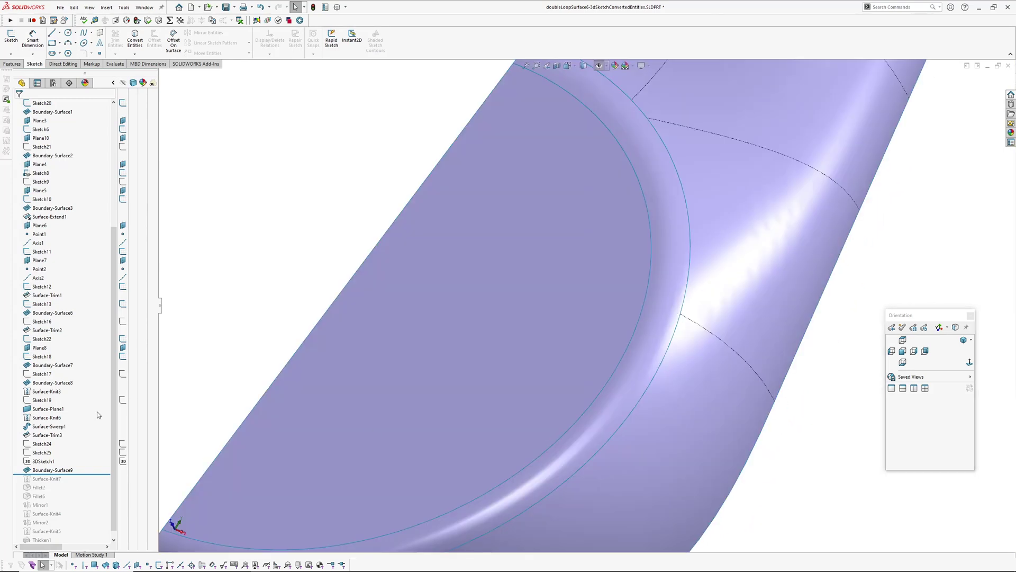
{"action": "left_click", "coordinate": [37, 464]}
{"action": "scroll", "coordinate": [616, 329], "scroll_direction": "up", "scroll_amount": 3}
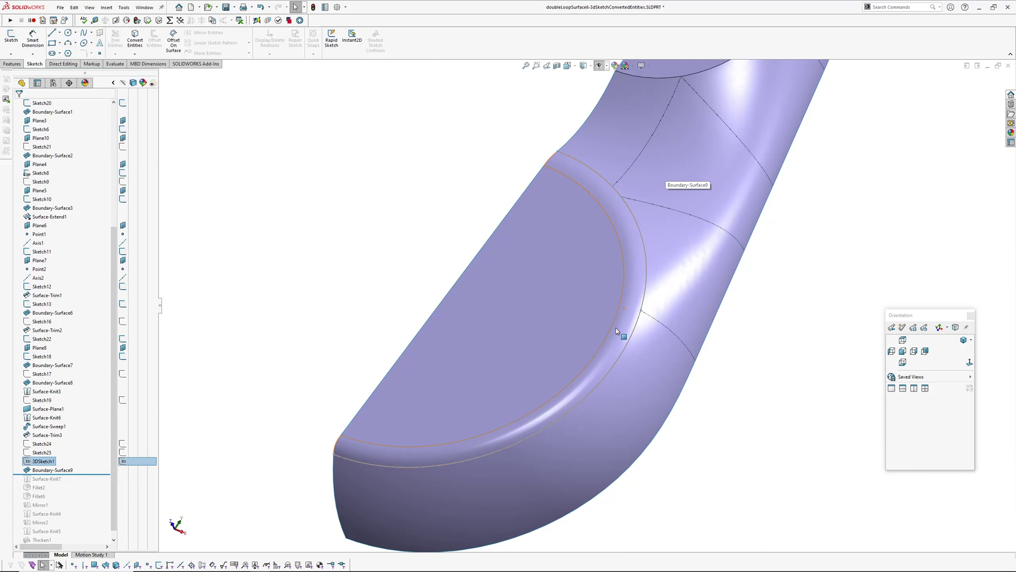
{"action": "middle_click_drag", "start_coordinate": [617, 332], "coordinate": [455, 182]}
{"action": "left_click", "coordinate": [442, 163]}
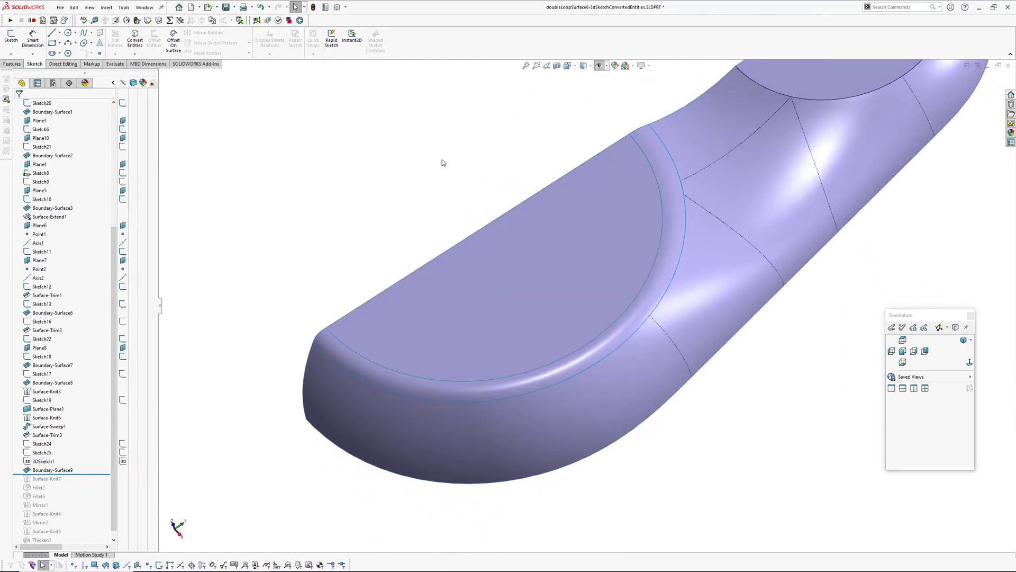
{"action": "middle_click_drag", "start_coordinate": [443, 163], "coordinate": [442, 177]}
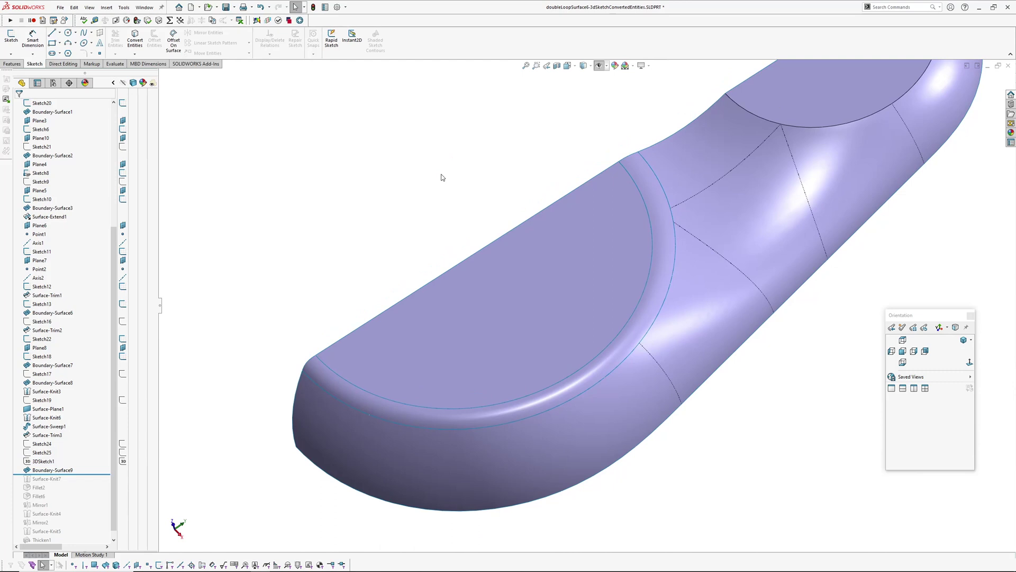